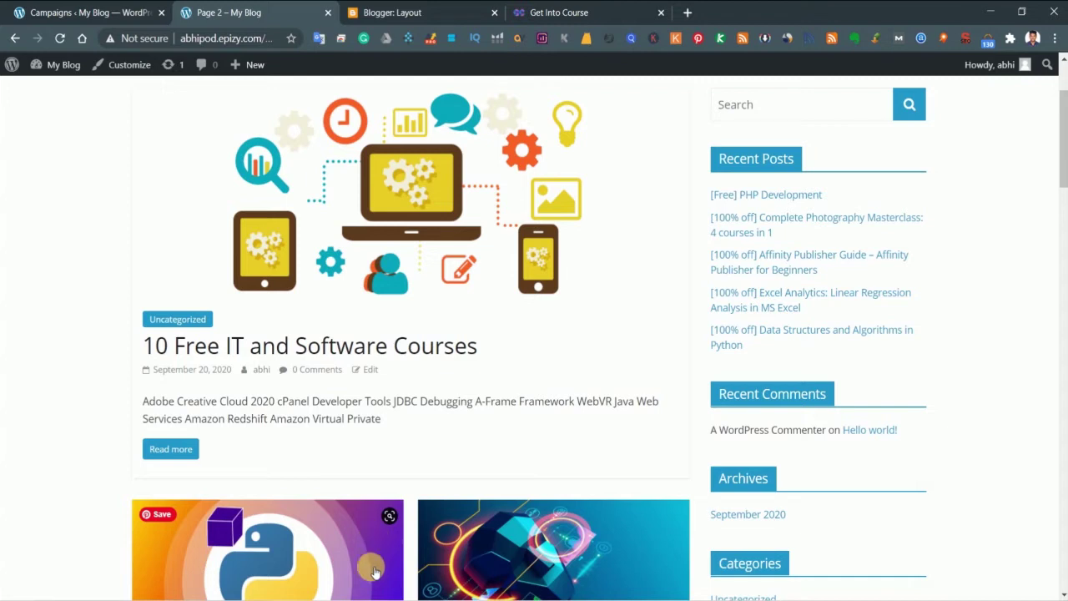
- Return to the WordPress admin dashboard home
{"action": "scroll", "coordinate": [267, 398], "scroll_direction": "down", "scroll_amount": 2}
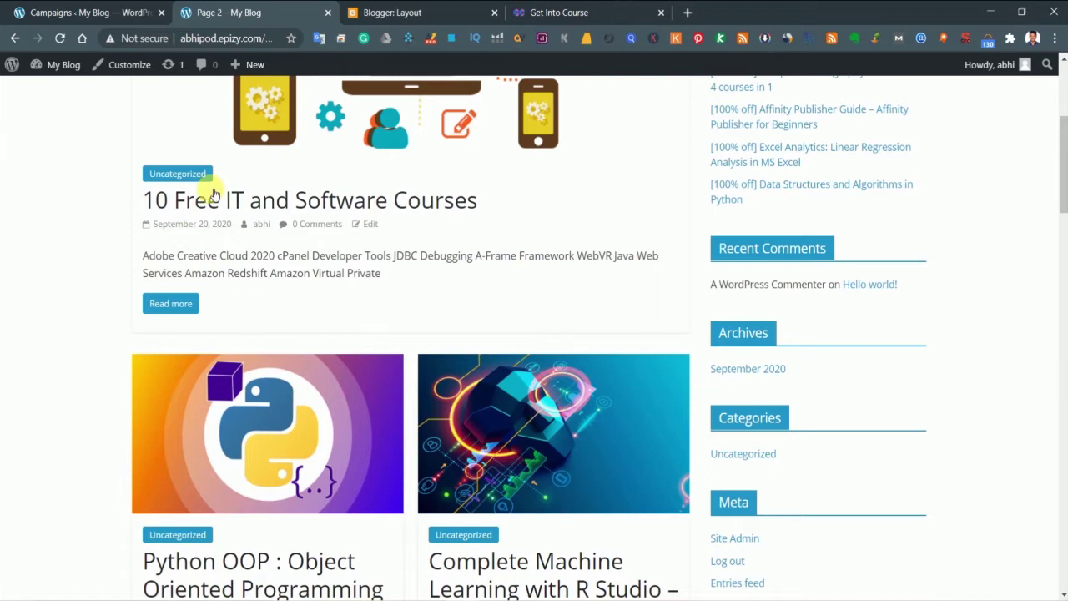
{"action": "scroll", "coordinate": [389, 313], "scroll_direction": "down", "scroll_amount": 2}
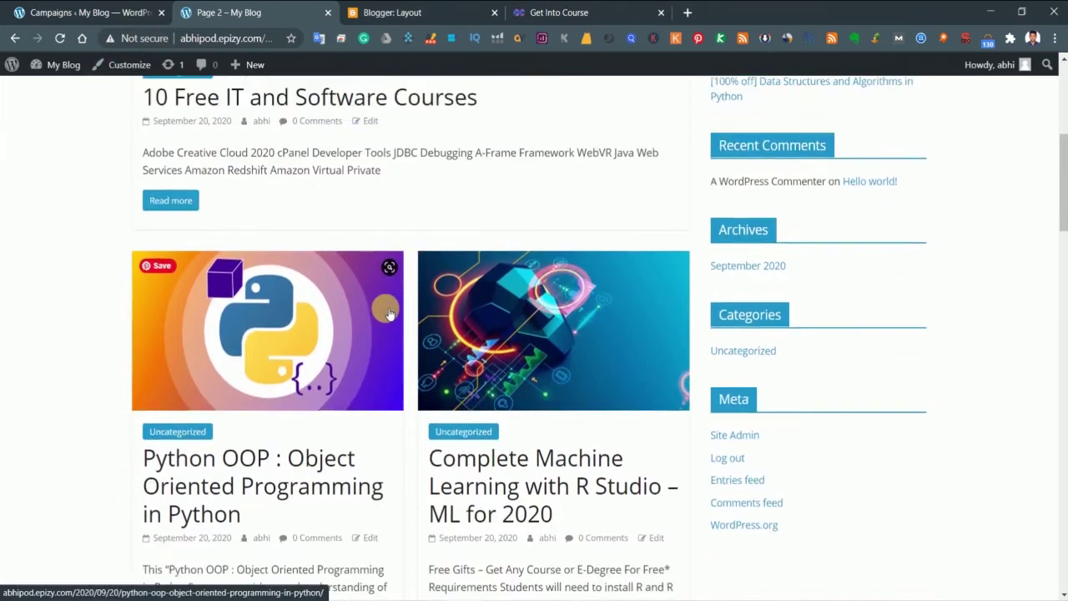
{"action": "scroll", "coordinate": [384, 313], "scroll_direction": "up", "scroll_amount": 5}
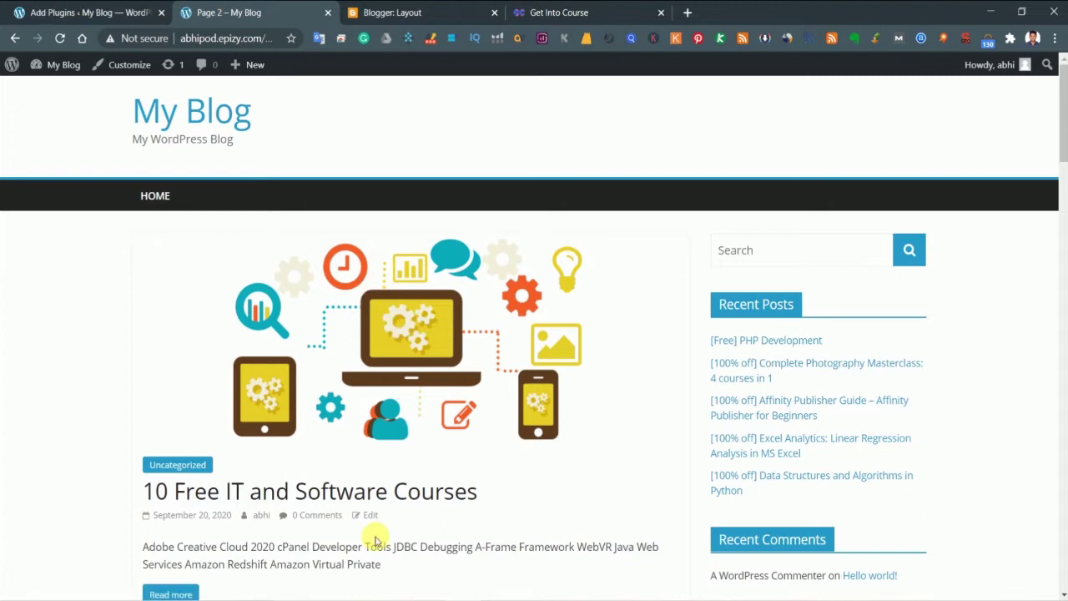
{"action": "left_click", "coordinate": [114, 11]}
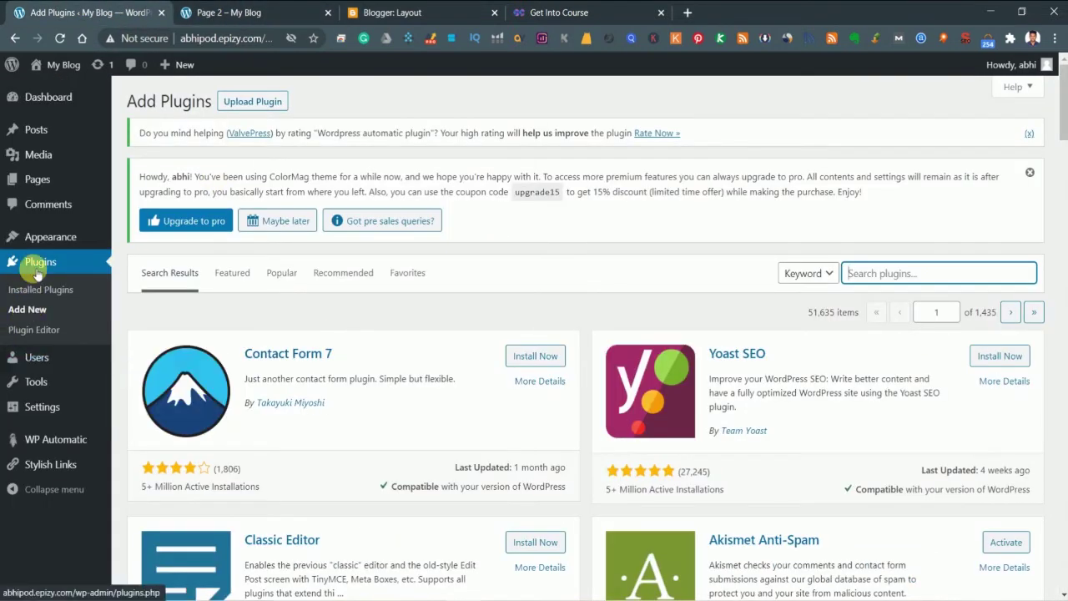
{"action": "mouse_move", "coordinate": [57, 102]}
{"action": "left_click", "coordinate": [124, 98]}
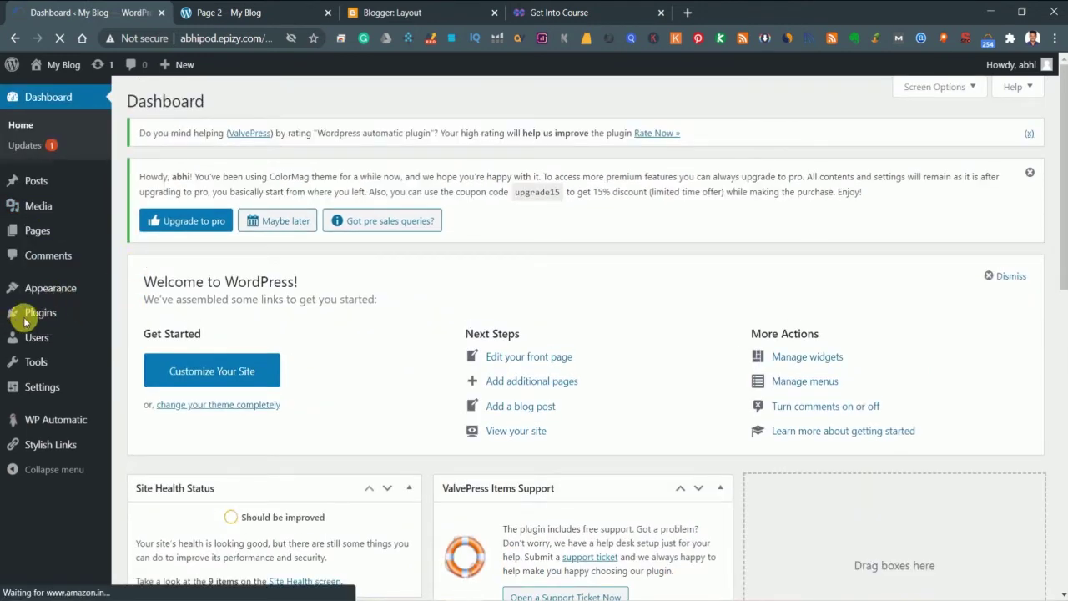
- Search the Add New plugins page for 'Hide / remove'
{"action": "mouse_move", "coordinate": [48, 319]}
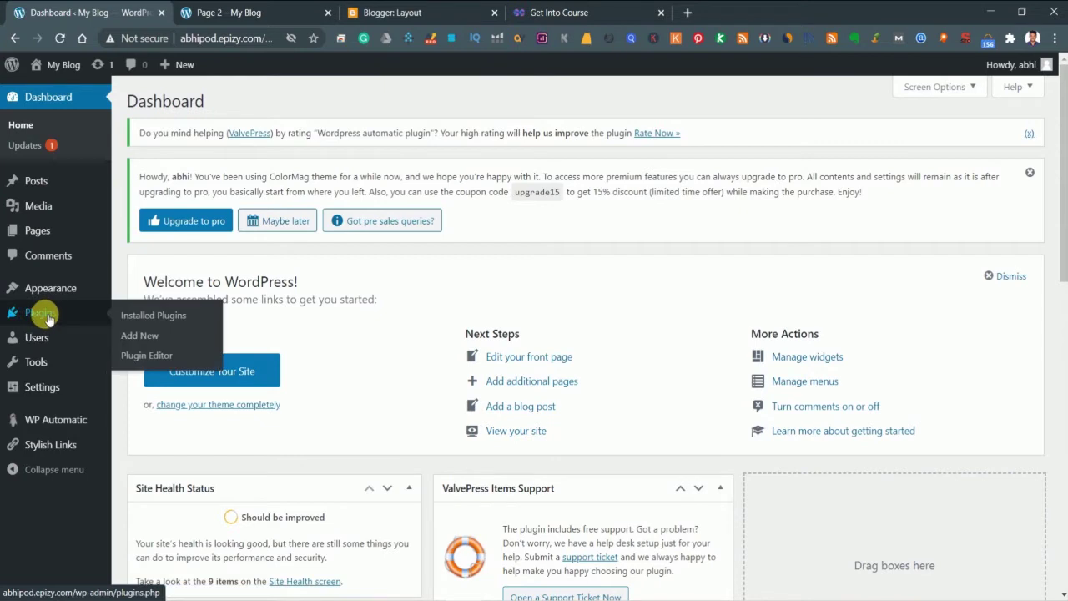
{"action": "left_click", "coordinate": [142, 336]}
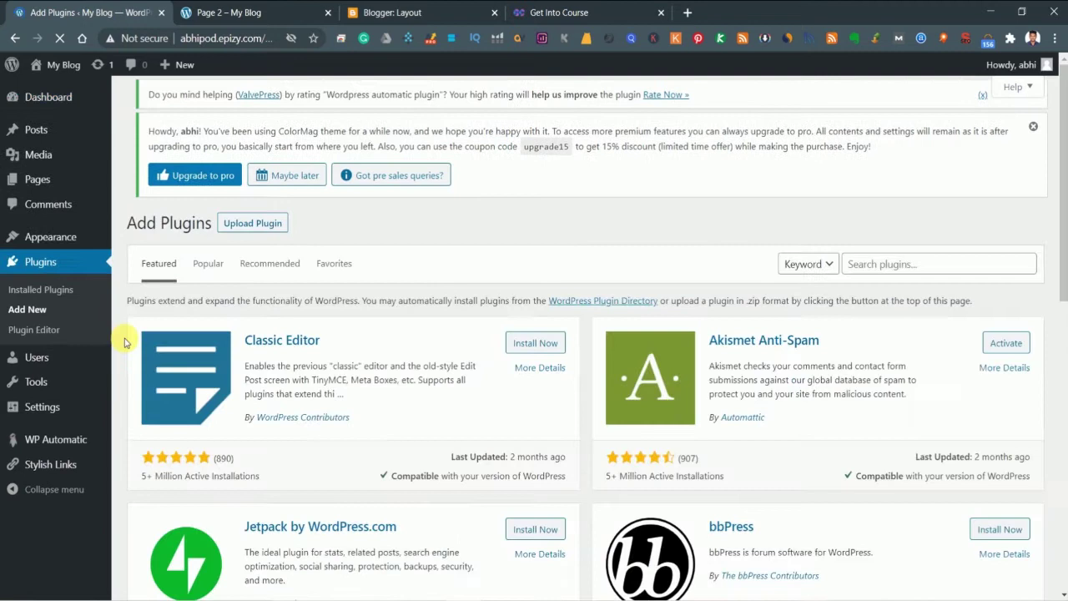
{"action": "left_click", "coordinate": [865, 264]}
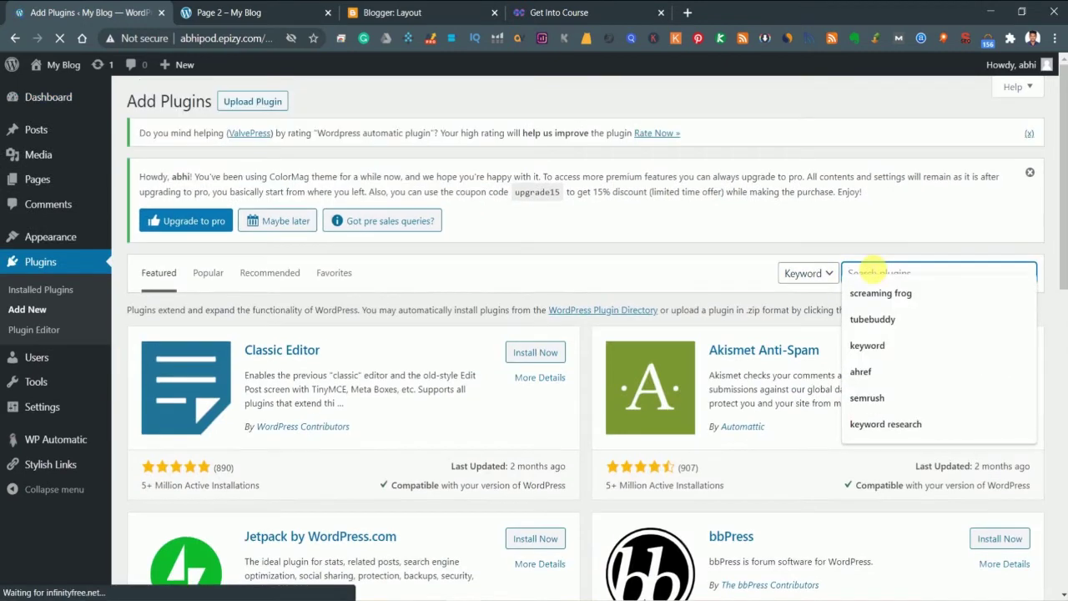
{"action": "type", "text": "Hide / remove"}
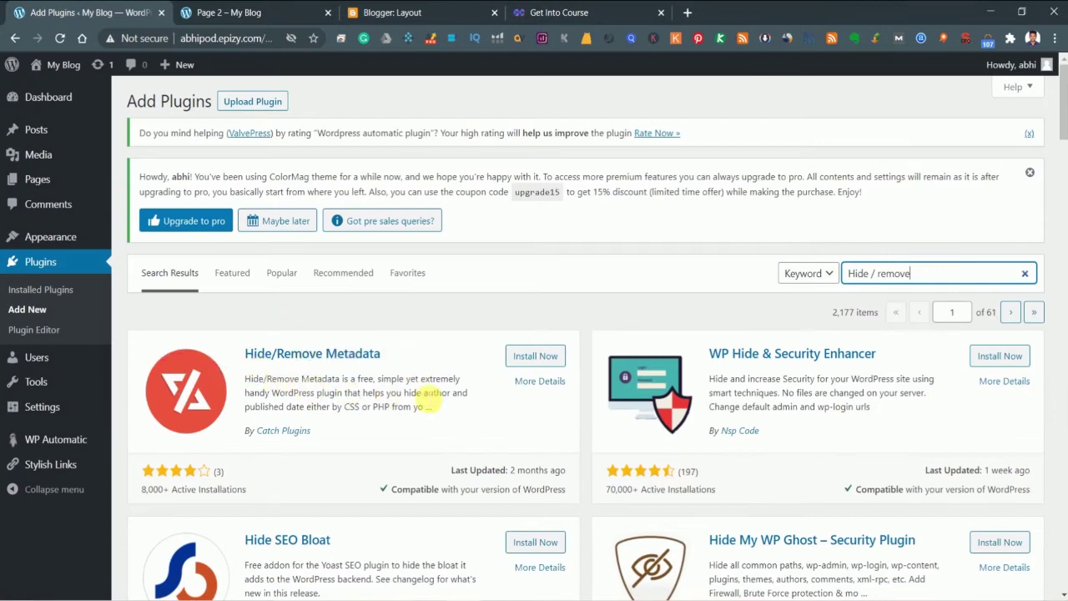
- Install the Hide/Remove Metadata plugin from the results and activate it
{"action": "left_click", "coordinate": [526, 358]}
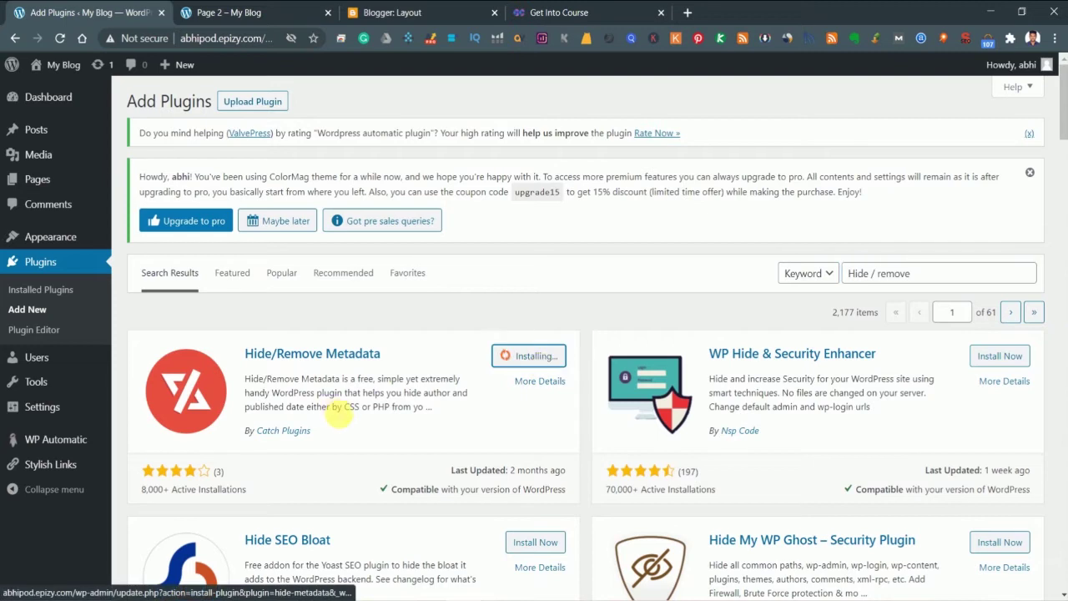
{"action": "scroll", "coordinate": [341, 410], "scroll_direction": "down", "scroll_amount": 1}
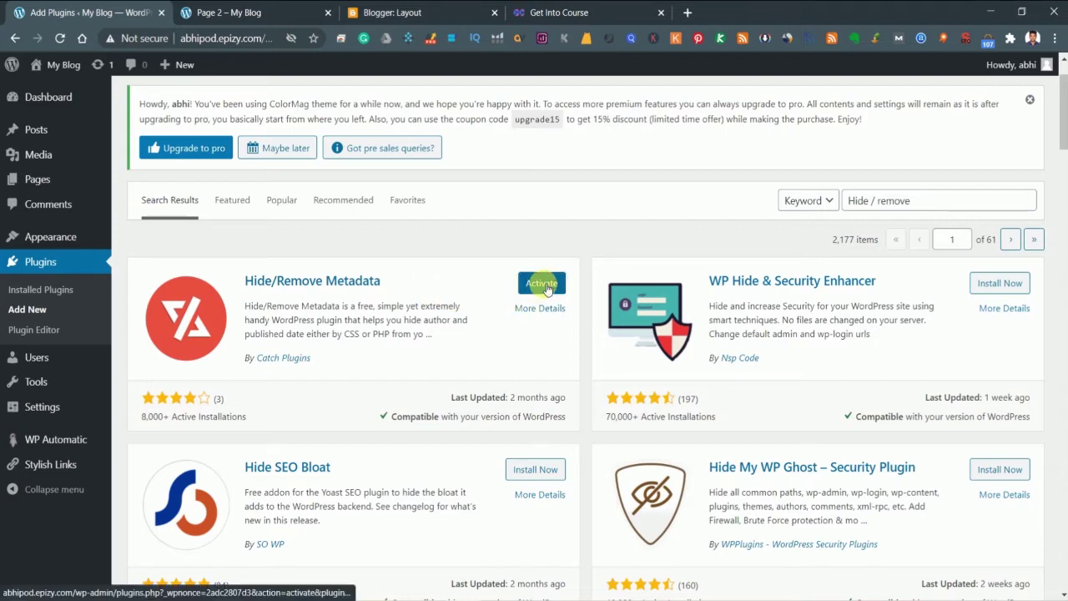
{"action": "left_click", "coordinate": [542, 283]}
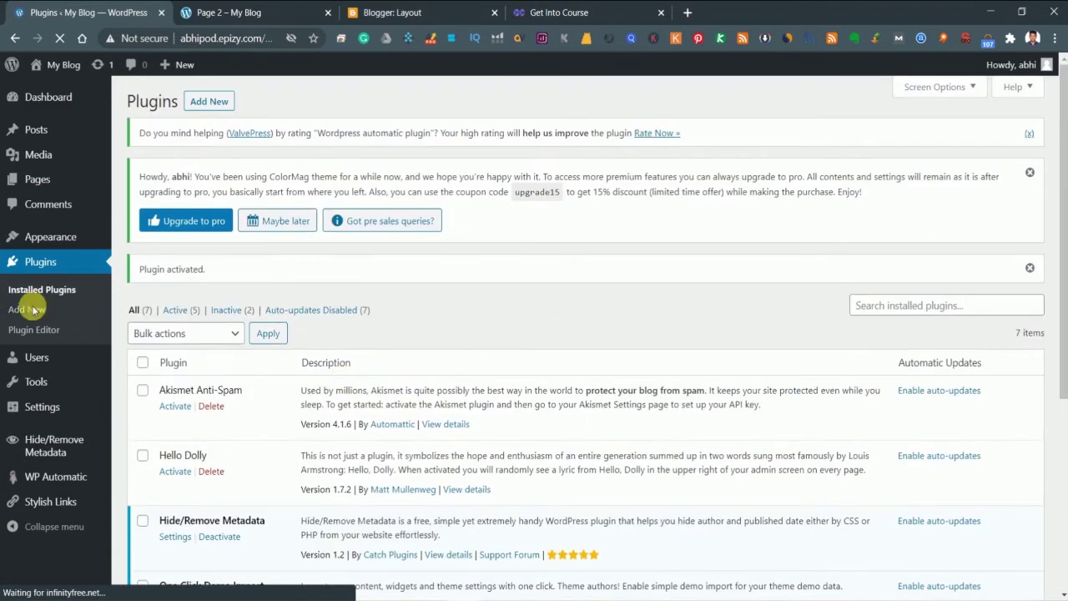
{"action": "scroll", "coordinate": [58, 447], "scroll_direction": "down", "scroll_amount": 2}
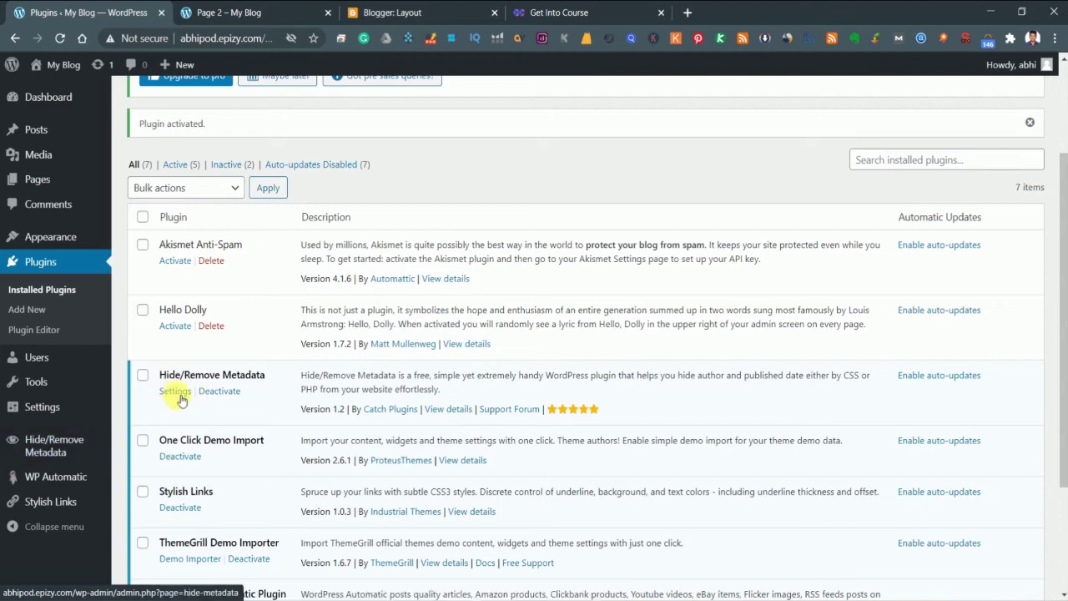
- Open the Hide/Remove Metadata settings page after a quick look at the blog front page
{"action": "left_click", "coordinate": [58, 451]}
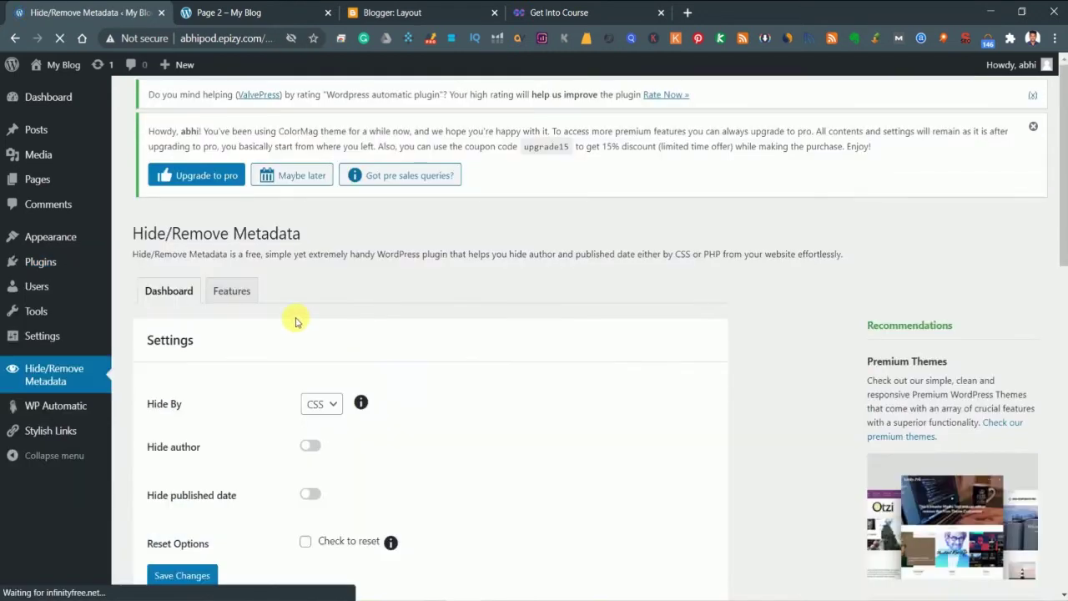
{"action": "left_click", "coordinate": [254, 12]}
{"action": "scroll", "coordinate": [358, 246], "scroll_direction": "down", "scroll_amount": 3}
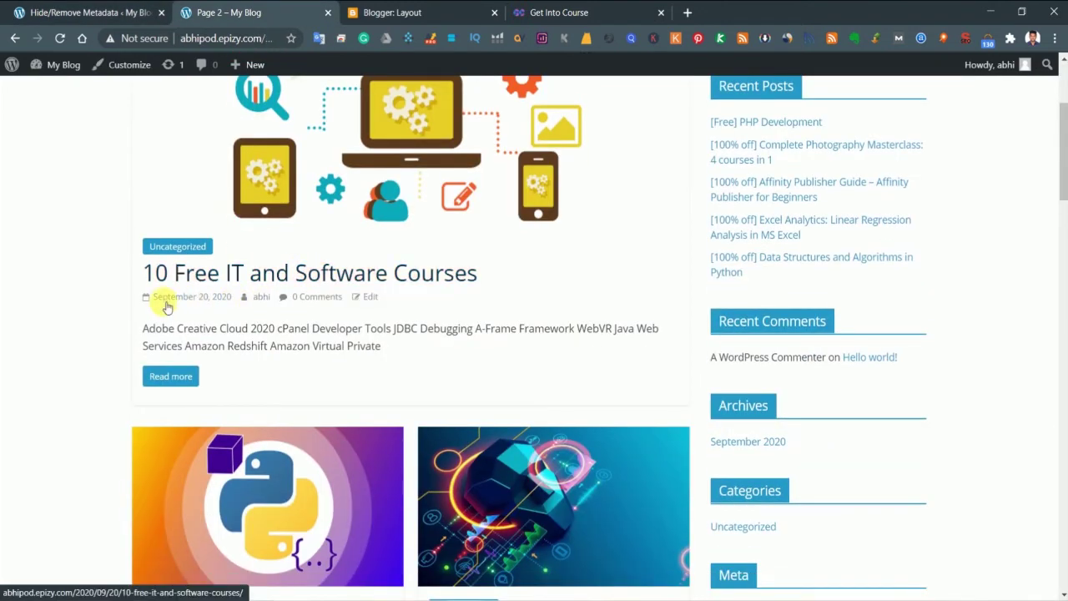
{"action": "left_click", "coordinate": [92, 12]}
{"action": "scroll", "coordinate": [288, 354], "scroll_direction": "down", "scroll_amount": 2}
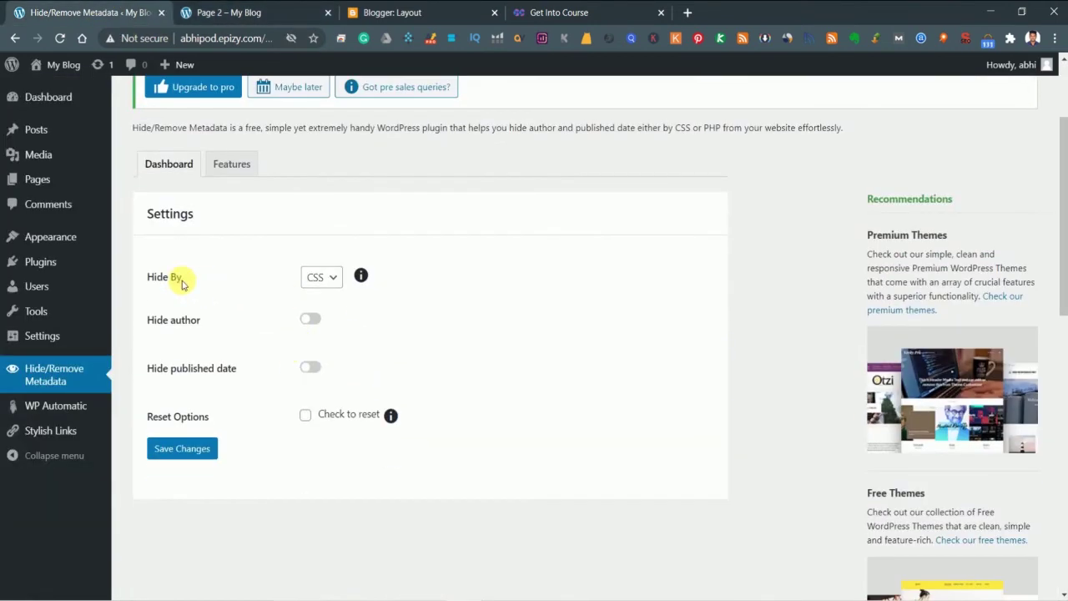
- Set Hide By to PHP and switch on Hide author and Hide published date
{"action": "left_click", "coordinate": [332, 282]}
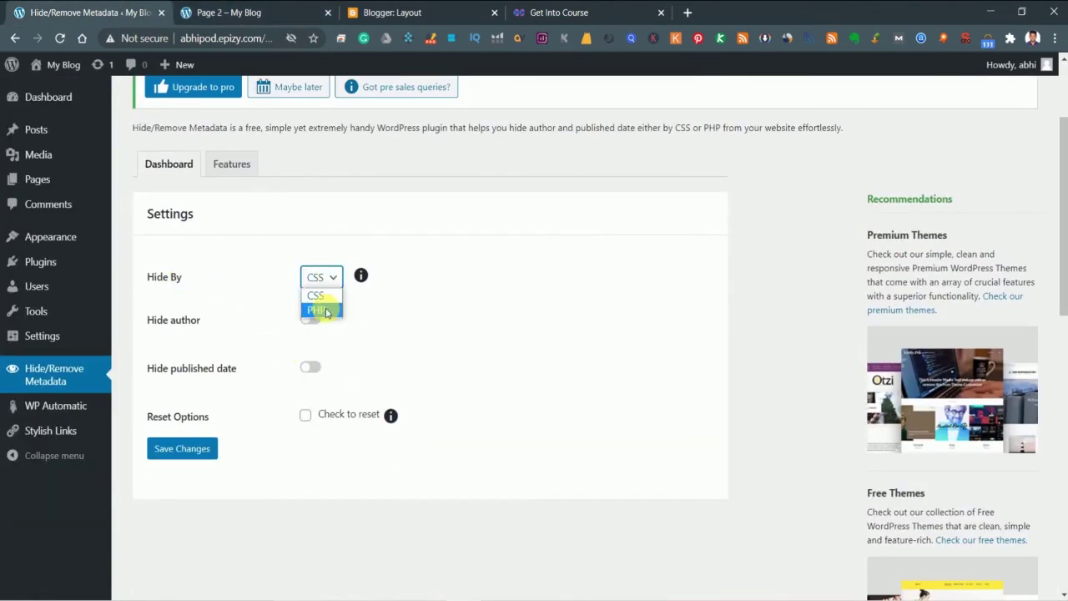
{"action": "left_click", "coordinate": [327, 311]}
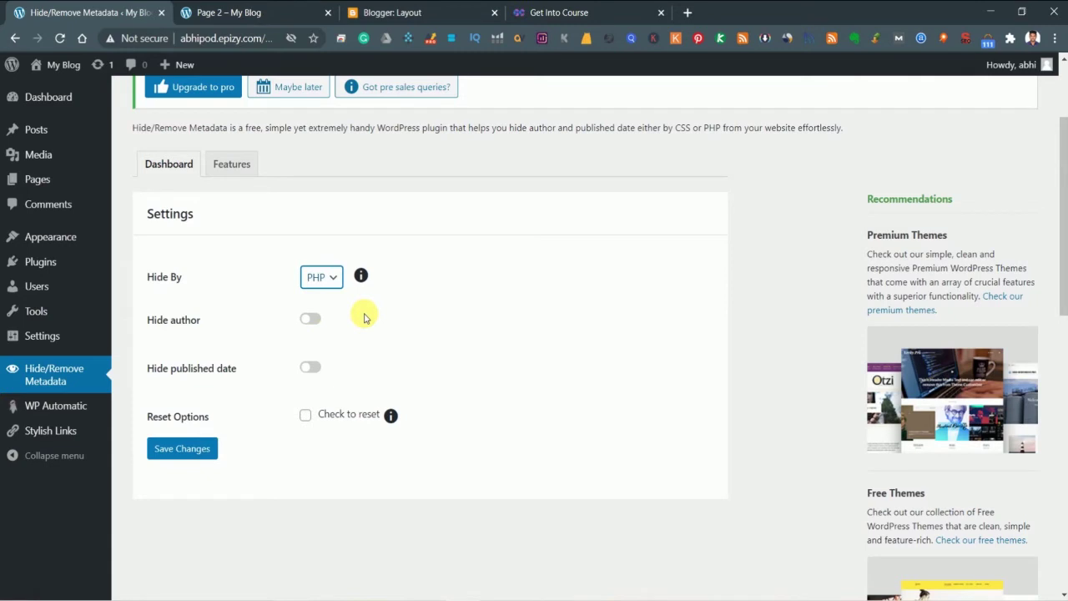
{"action": "left_click", "coordinate": [332, 280]}
{"action": "left_click", "coordinate": [329, 309]}
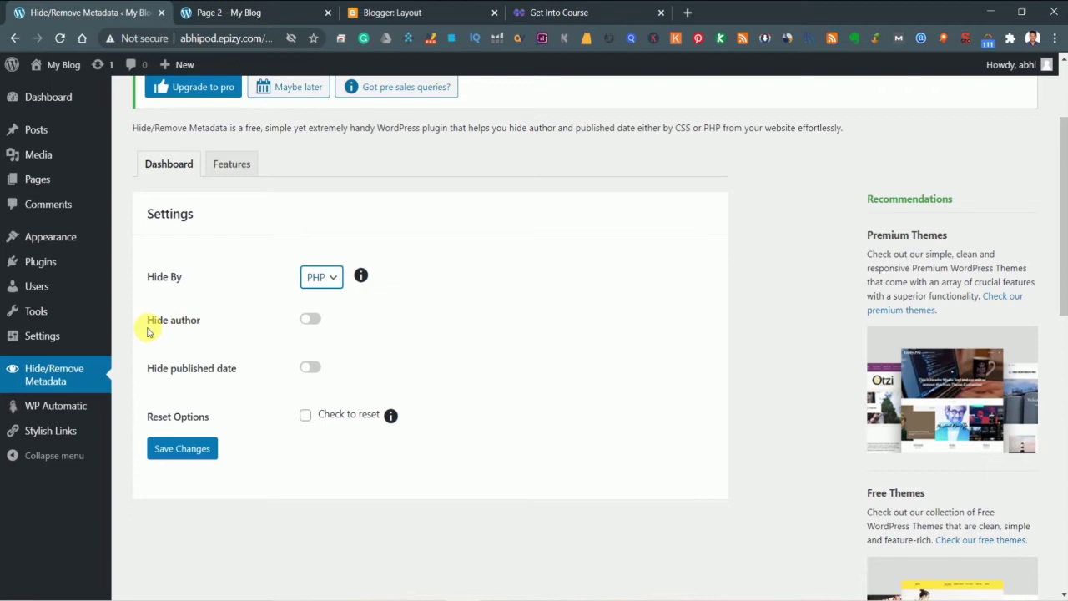
{"action": "left_click", "coordinate": [313, 319]}
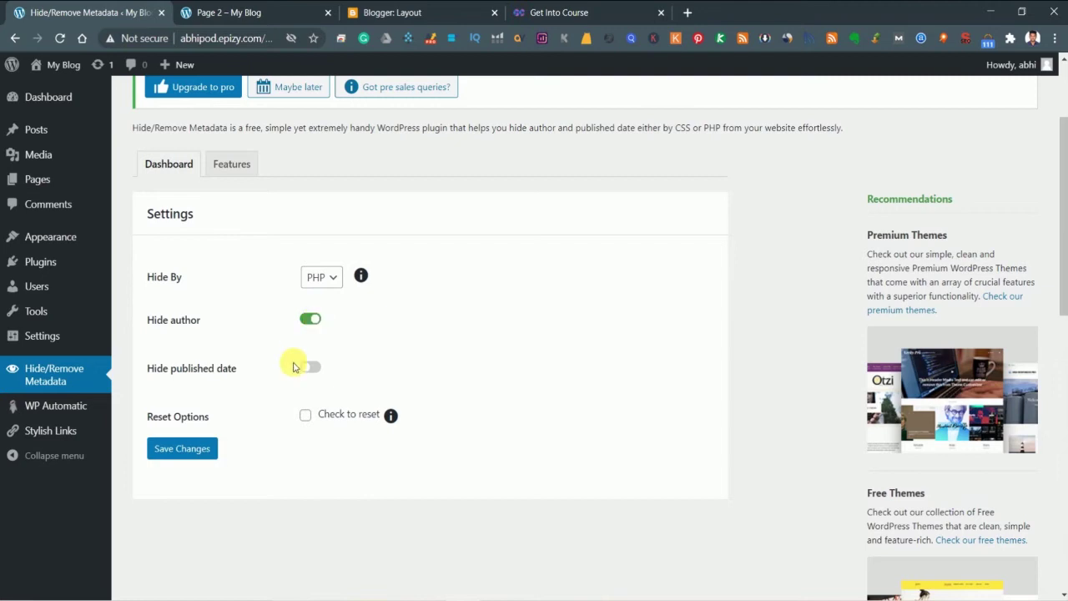
{"action": "left_click", "coordinate": [319, 369]}
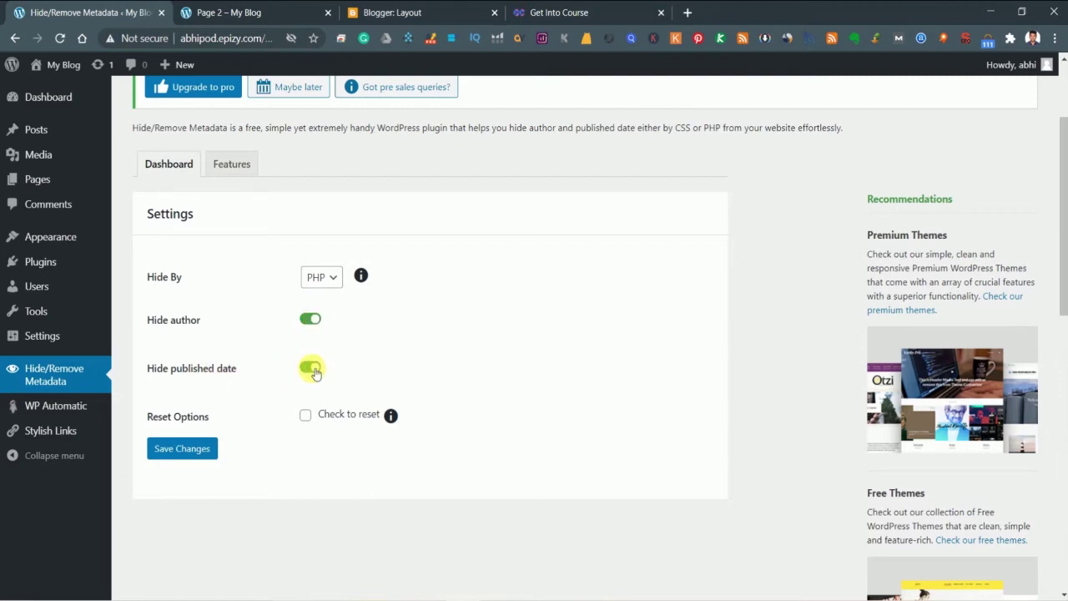
{"action": "left_click", "coordinate": [312, 322]}
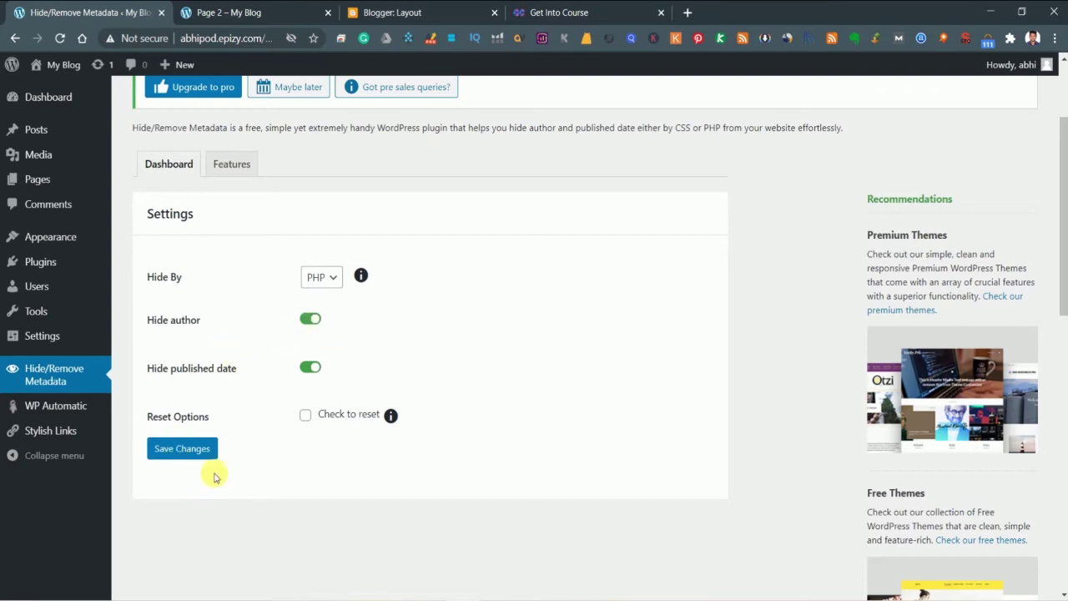
- Save the metadata hiding settings and open the live blog in a new tab
{"action": "left_click", "coordinate": [186, 450]}
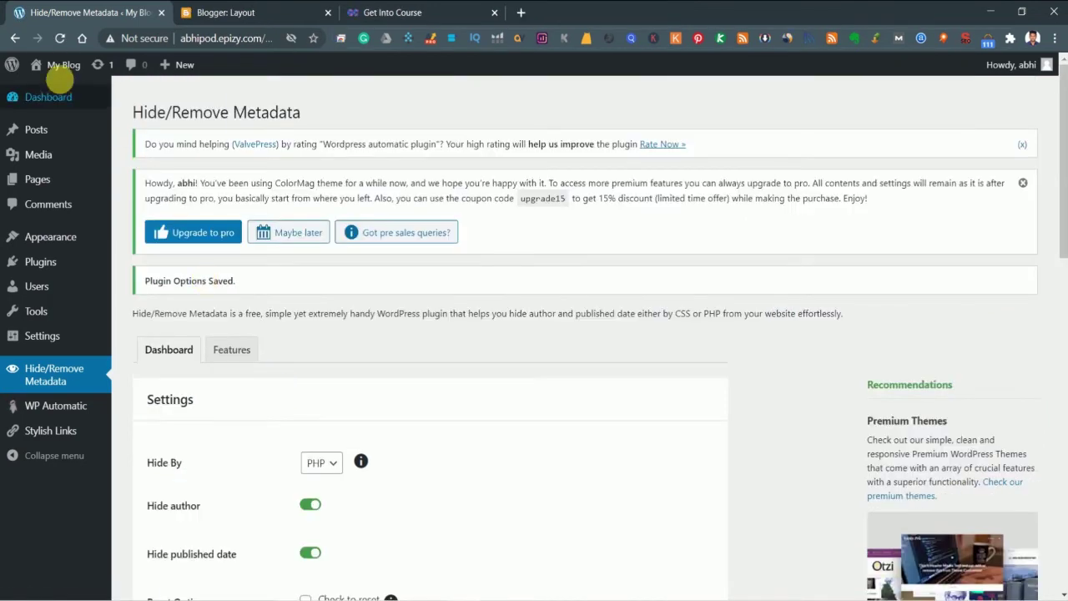
{"action": "mouse_move", "coordinate": [40, 64]}
{"action": "right_click", "coordinate": [54, 92]}
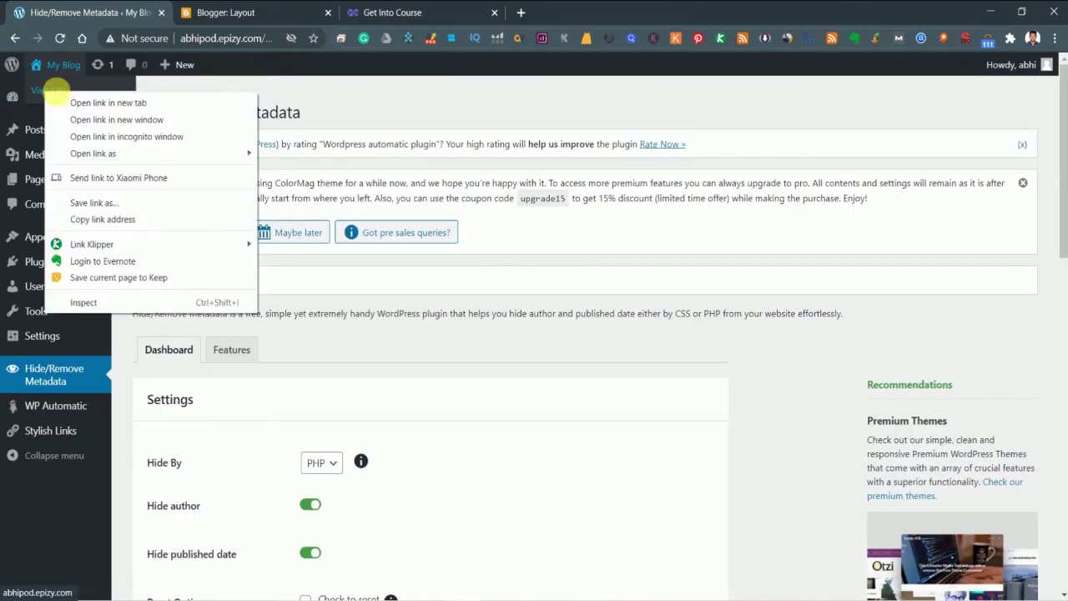
{"action": "left_click", "coordinate": [108, 102]}
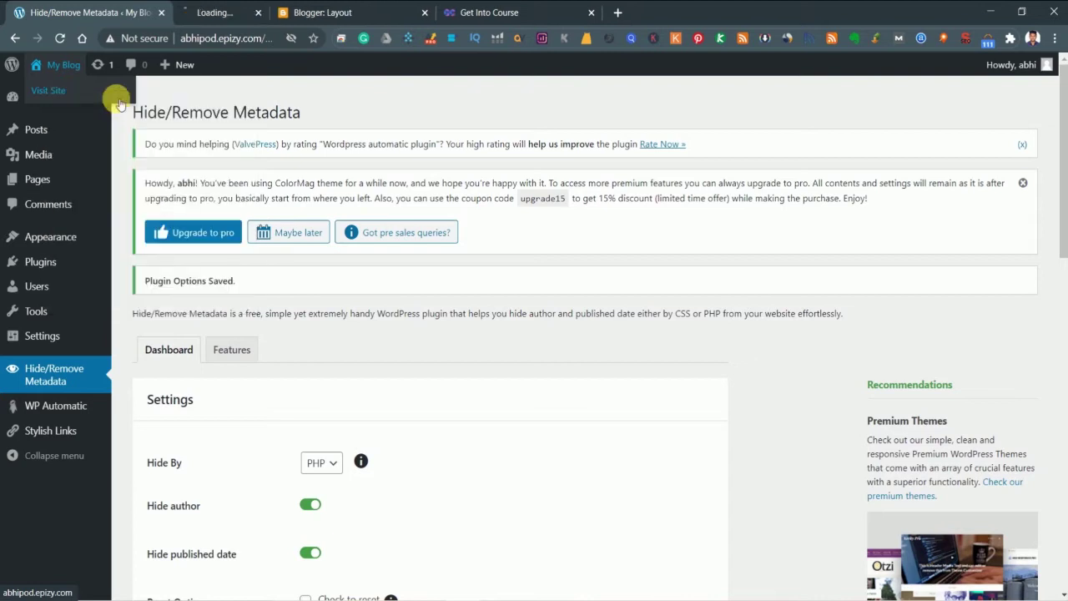
{"action": "left_click", "coordinate": [277, 13]}
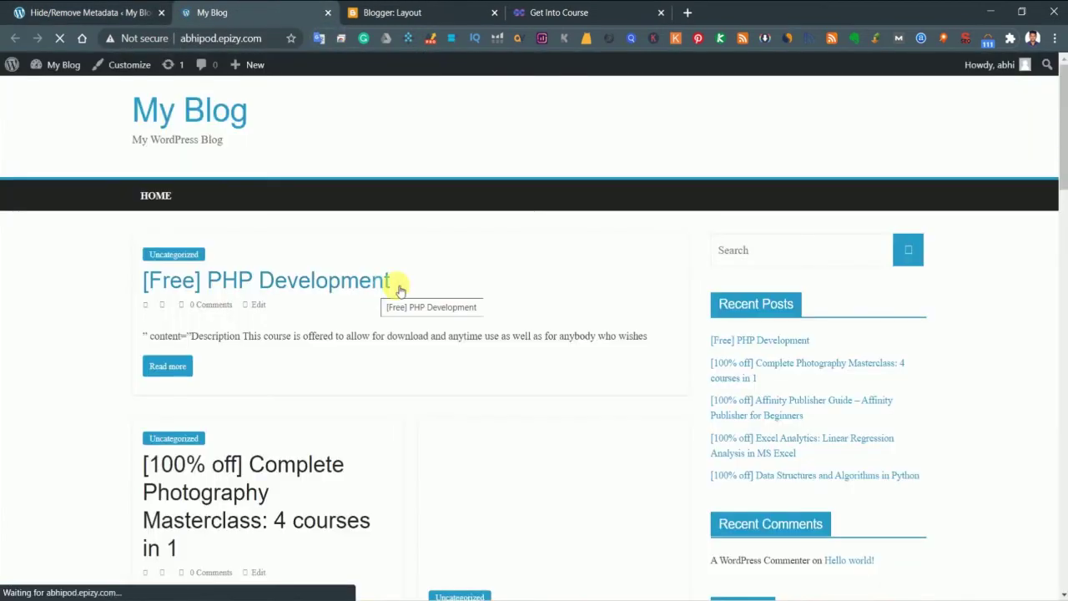
- Scroll the blog's posts and go to page 2 to check author and date
{"action": "scroll", "coordinate": [396, 292], "scroll_direction": "down", "scroll_amount": 3}
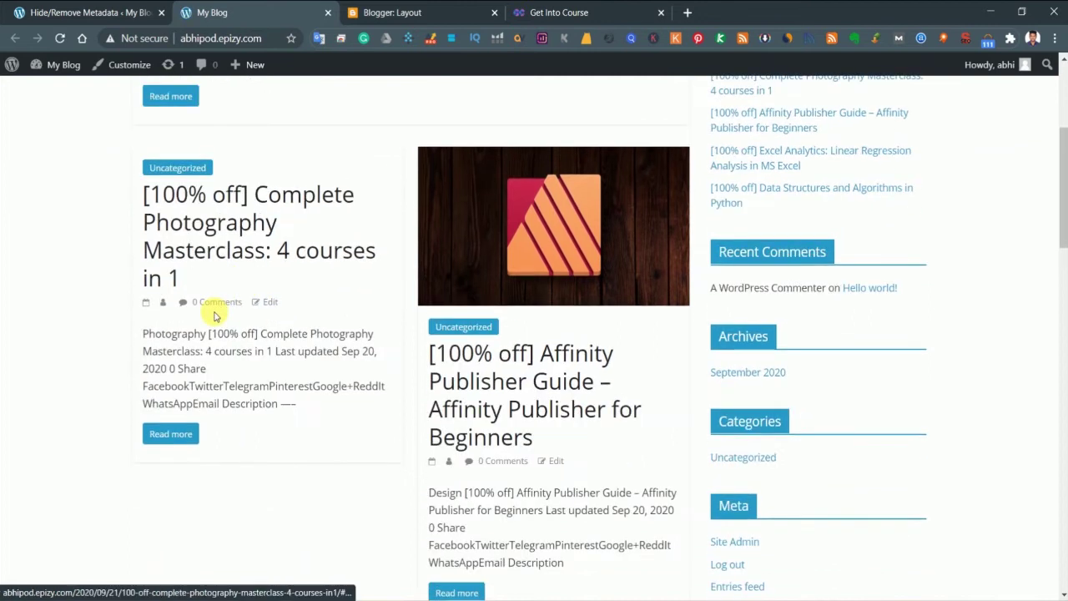
{"action": "scroll", "coordinate": [472, 380], "scroll_direction": "down", "scroll_amount": 2}
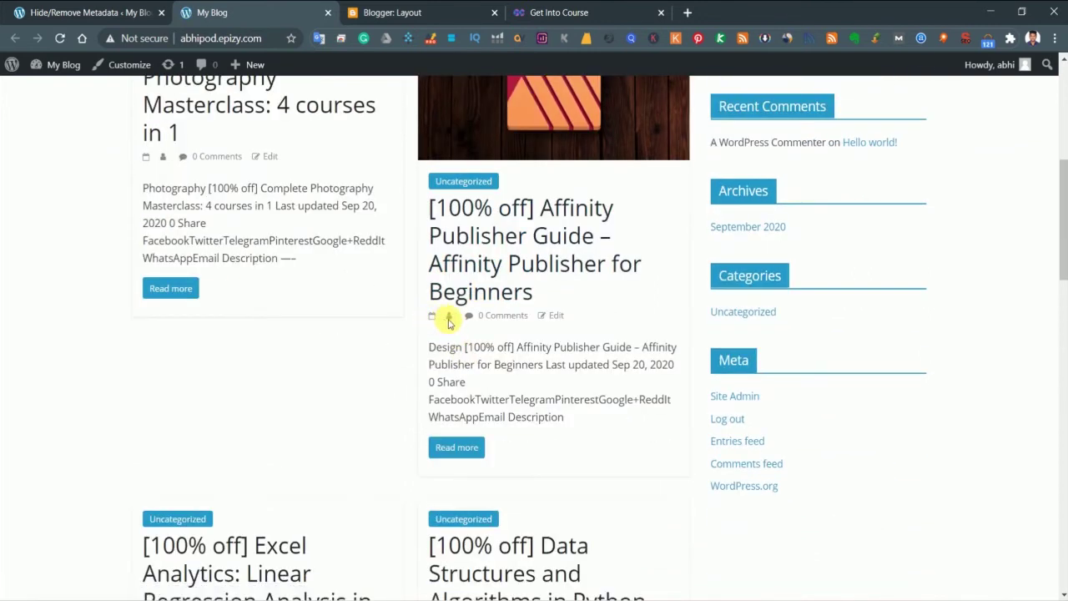
{"action": "scroll", "coordinate": [322, 358], "scroll_direction": "down", "scroll_amount": 15}
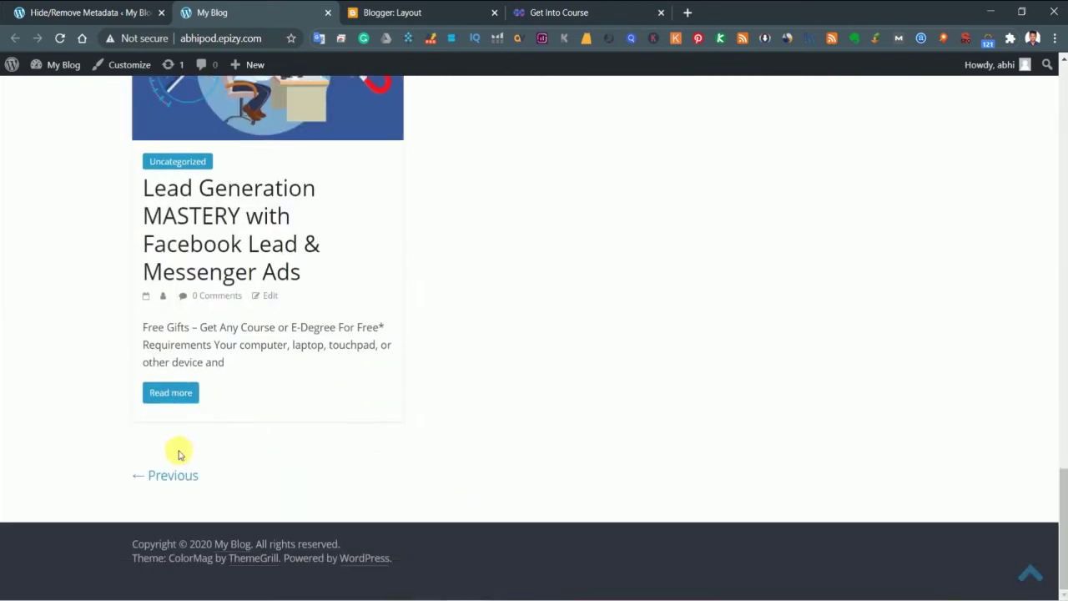
{"action": "left_click", "coordinate": [175, 481]}
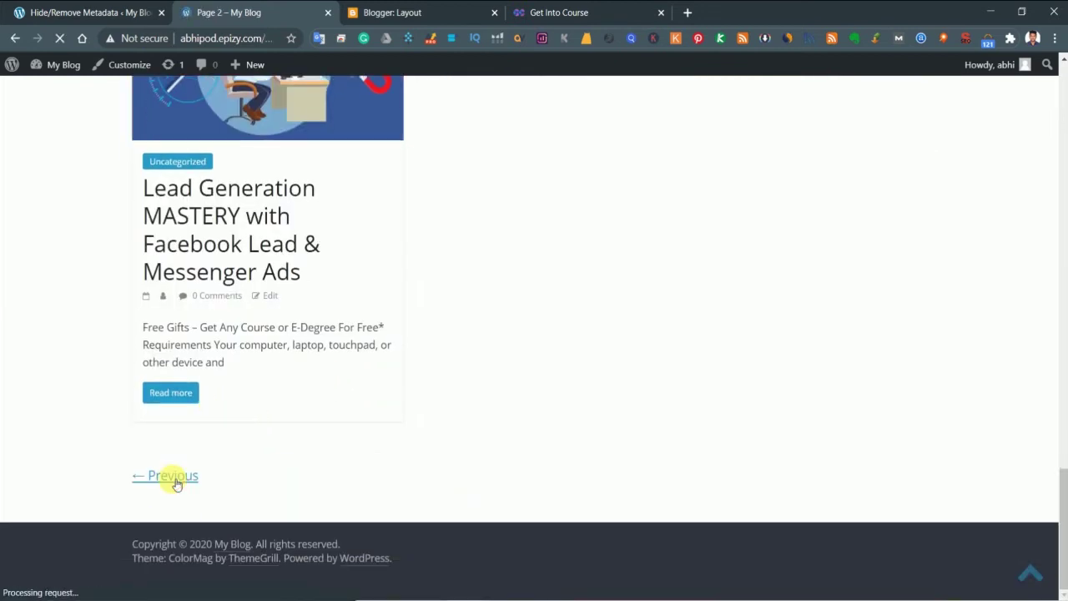
{"action": "scroll", "coordinate": [405, 270], "scroll_direction": "down", "scroll_amount": 5}
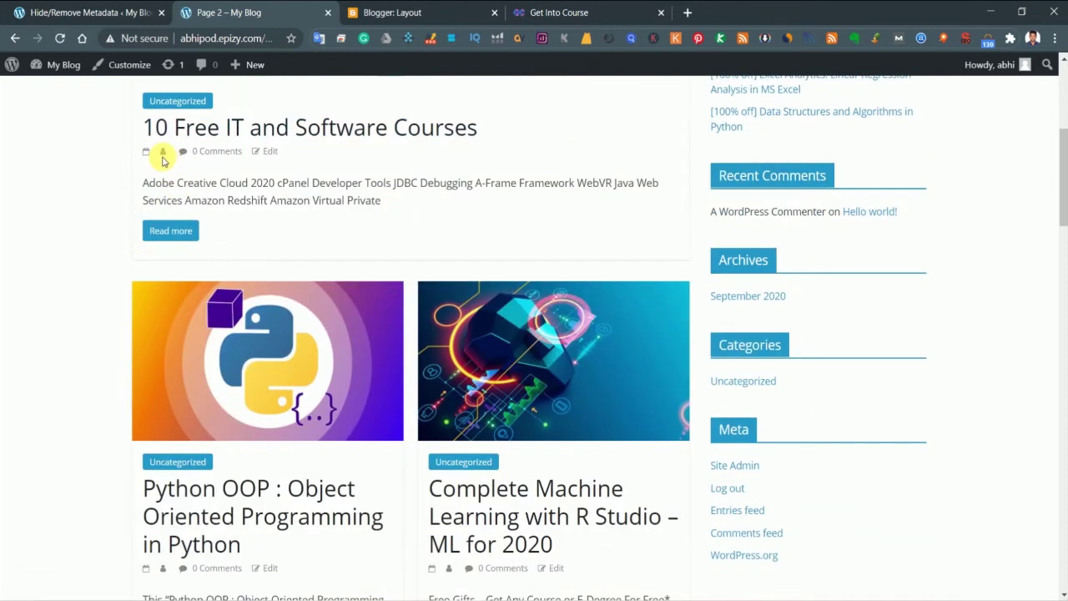
{"action": "scroll", "coordinate": [203, 333], "scroll_direction": "down", "scroll_amount": 3}
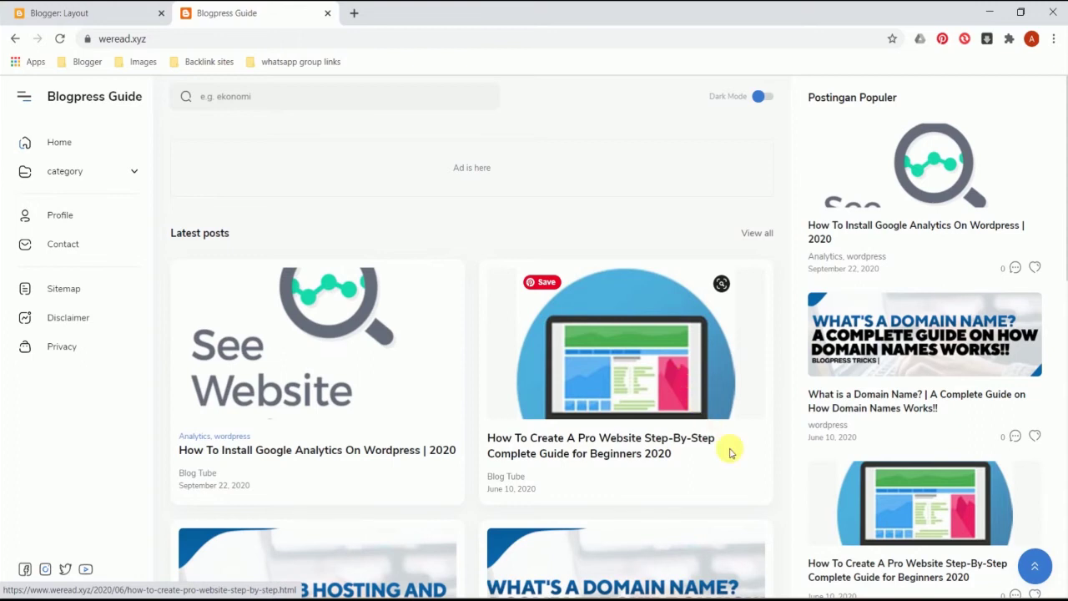
- Scroll through the Blogpress Guide posts, checking their author and date lines
{"action": "scroll", "coordinate": [395, 279], "scroll_direction": "down", "scroll_amount": 3}
{"action": "scroll", "coordinate": [290, 347], "scroll_direction": "up", "scroll_amount": 2}
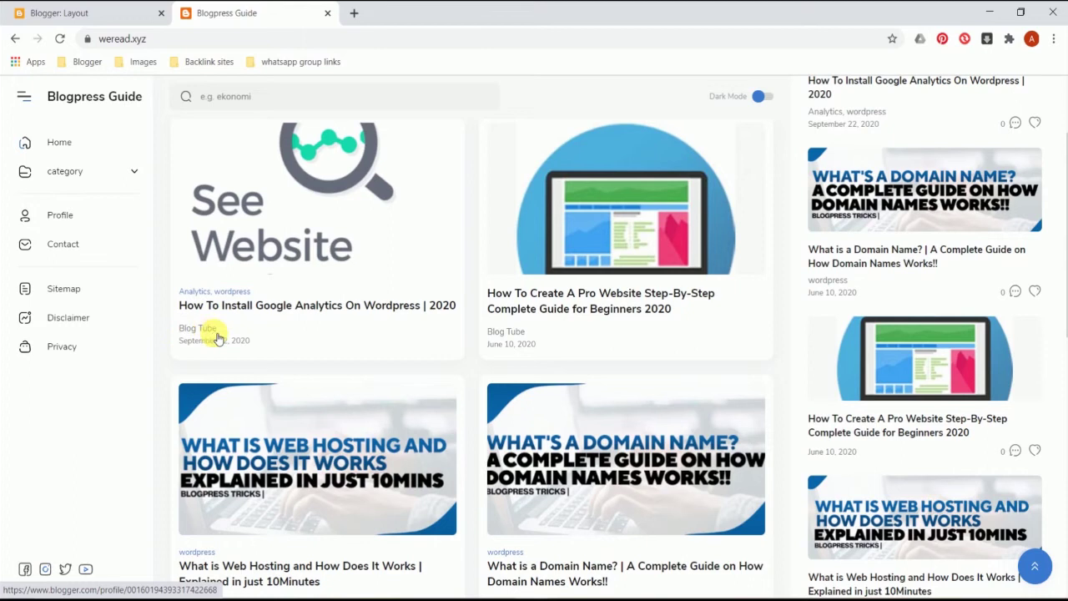
{"action": "scroll", "coordinate": [217, 338], "scroll_direction": "down", "scroll_amount": 2}
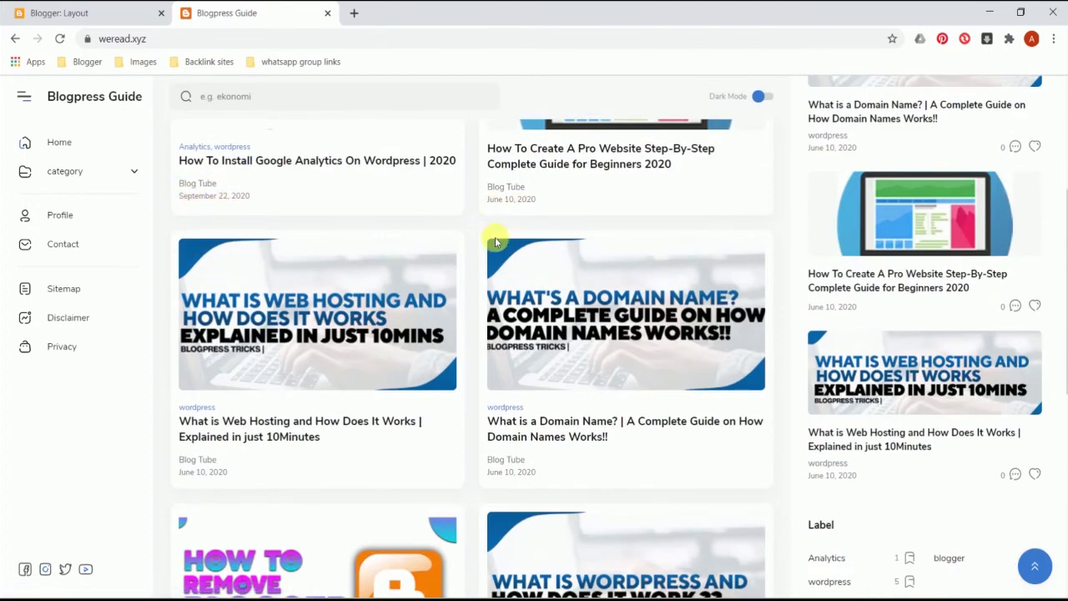
{"action": "scroll", "coordinate": [602, 400], "scroll_direction": "down", "scroll_amount": 1}
{"action": "scroll", "coordinate": [603, 400], "scroll_direction": "down", "scroll_amount": 4}
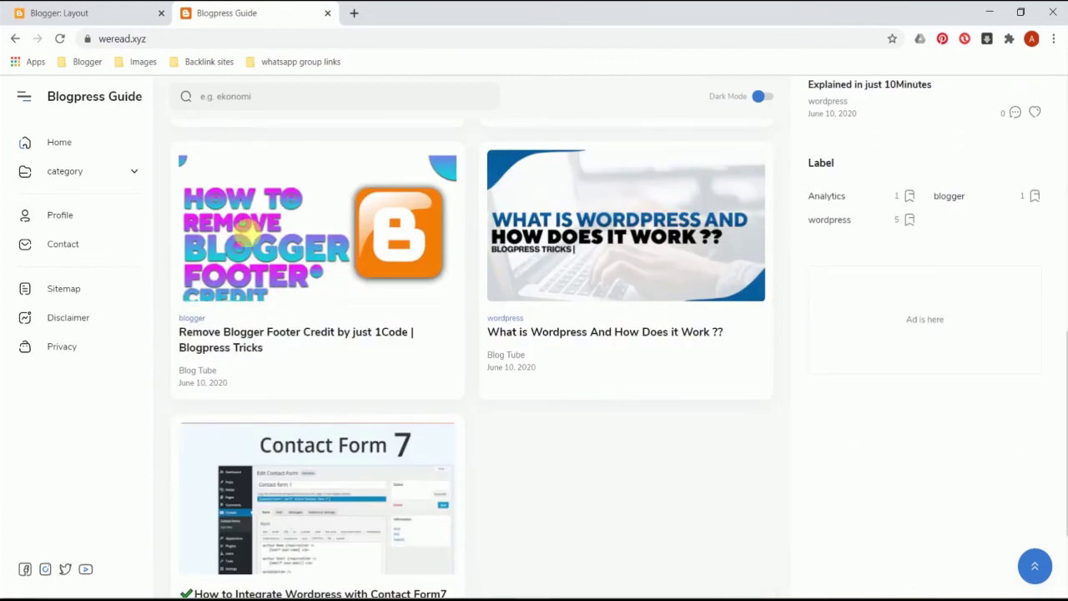
- Bring up the Blogpress Guide Layout page and locate the Blog Posts gadget
{"action": "left_click", "coordinate": [125, 10]}
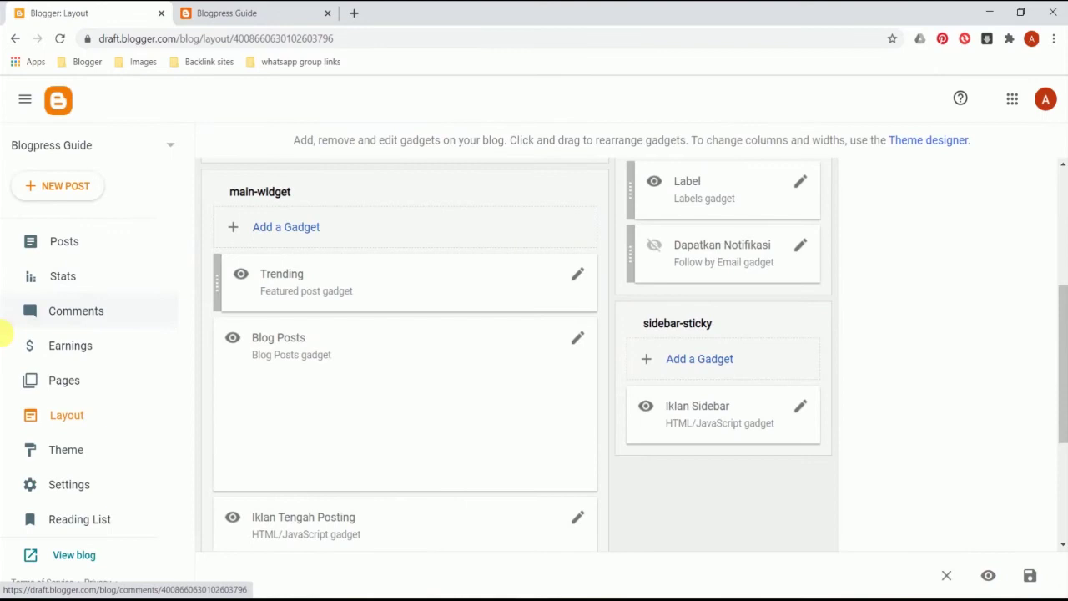
{"action": "scroll", "coordinate": [31, 338], "scroll_direction": "down", "scroll_amount": 1}
{"action": "left_click", "coordinate": [66, 365]}
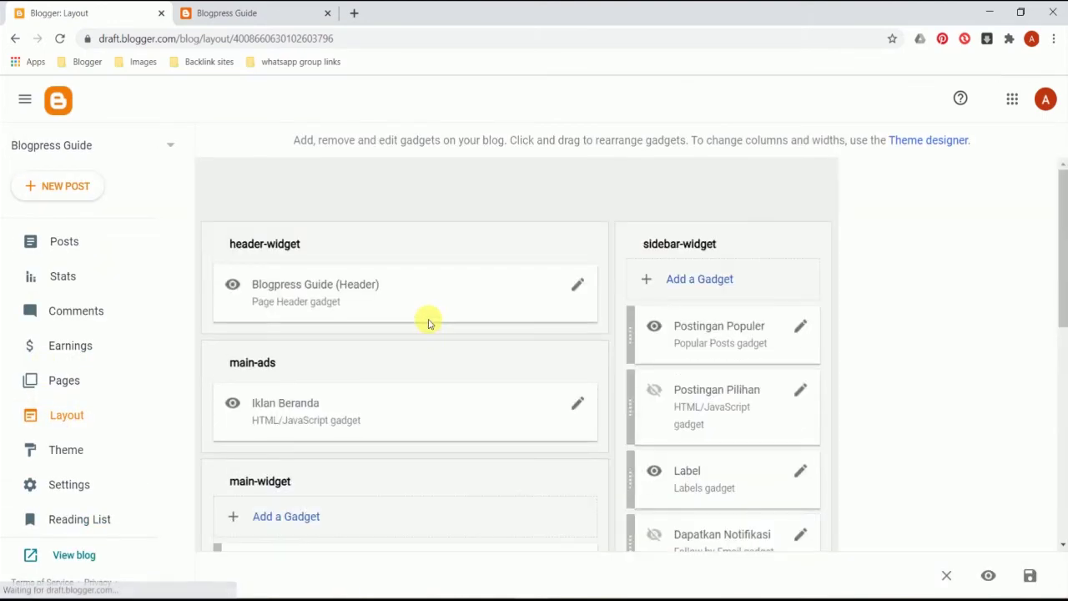
{"action": "scroll", "coordinate": [375, 318], "scroll_direction": "down", "scroll_amount": 3}
{"action": "scroll", "coordinate": [350, 331], "scroll_direction": "down", "scroll_amount": 3}
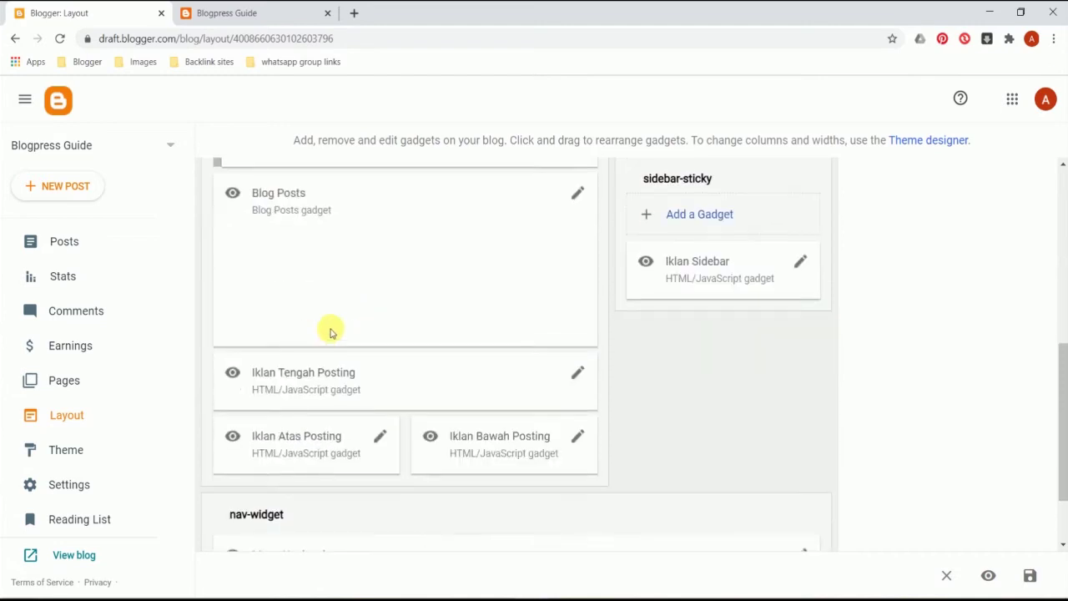
{"action": "scroll", "coordinate": [317, 300], "scroll_direction": "up", "scroll_amount": 2}
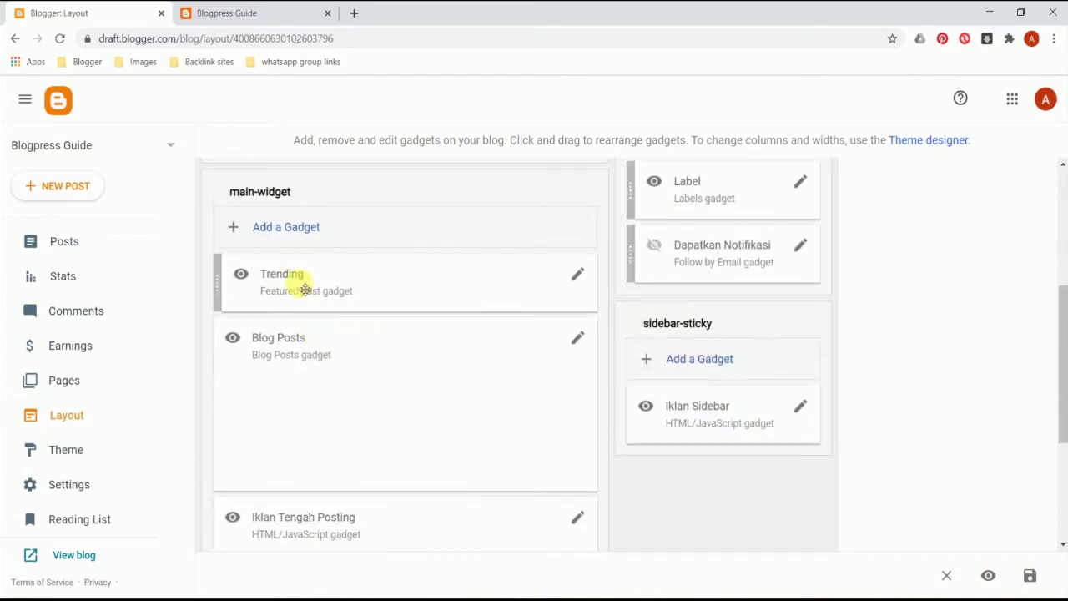
- In the Blog Posts gadget settings, uncheck the author 'by' and date 'at' options
{"action": "left_click", "coordinate": [578, 338]}
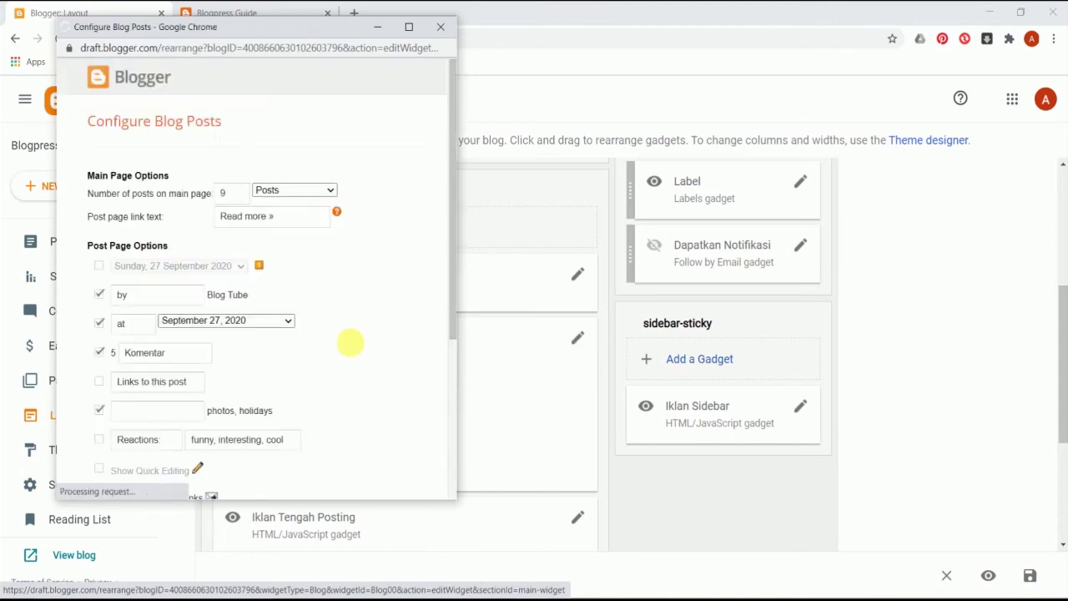
{"action": "scroll", "coordinate": [191, 293], "scroll_direction": "down", "scroll_amount": 4}
{"action": "scroll", "coordinate": [198, 341], "scroll_direction": "up", "scroll_amount": 4}
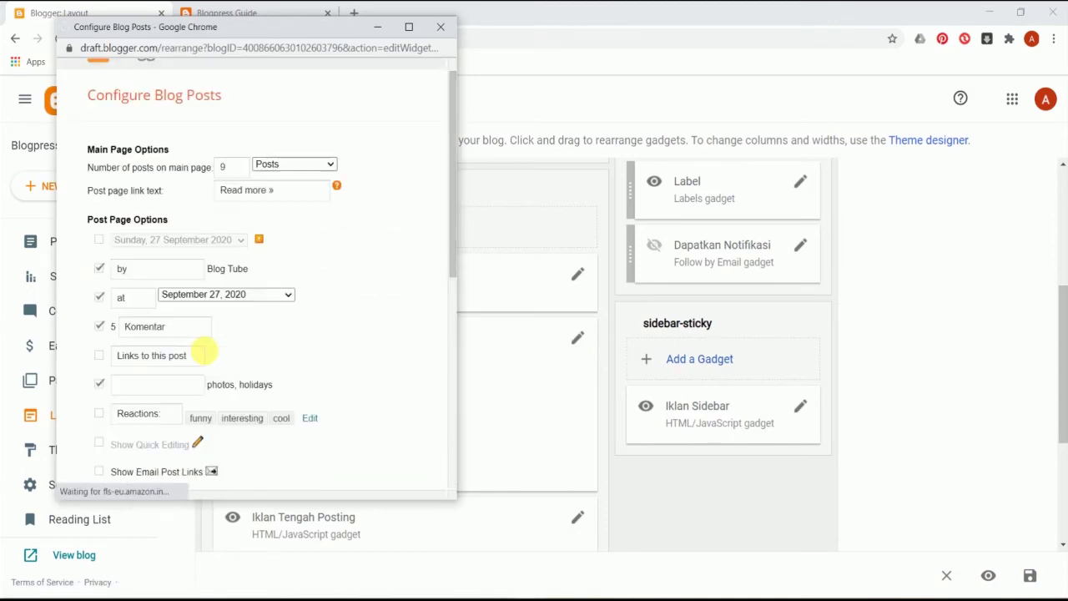
{"action": "scroll", "coordinate": [146, 321], "scroll_direction": "down", "scroll_amount": 1}
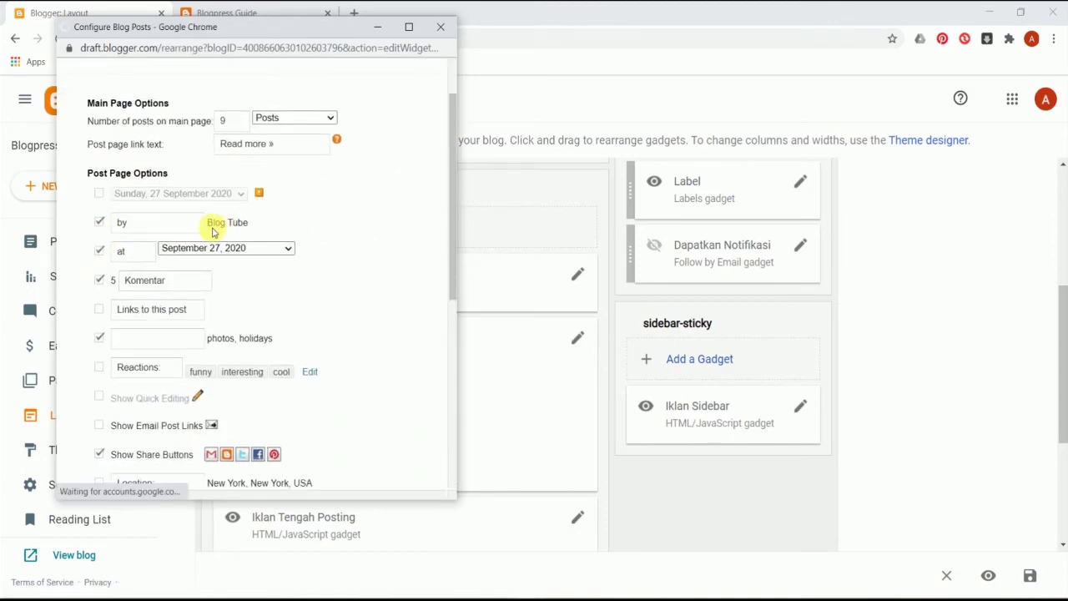
{"action": "left_click", "coordinate": [100, 222]}
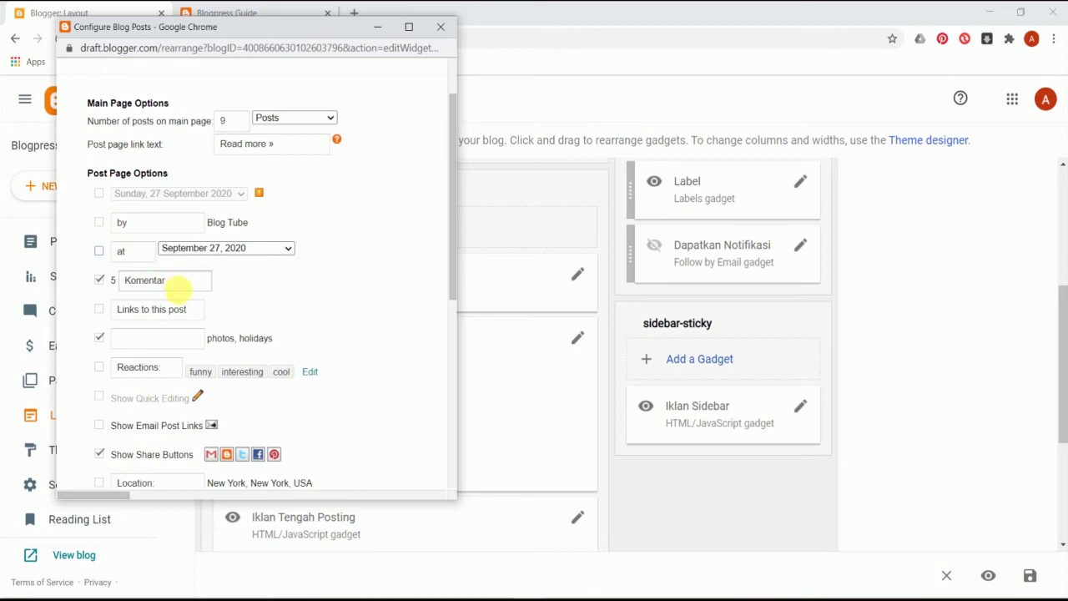
{"action": "left_click", "coordinate": [165, 282]}
{"action": "scroll", "coordinate": [136, 308], "scroll_direction": "down", "scroll_amount": 5}
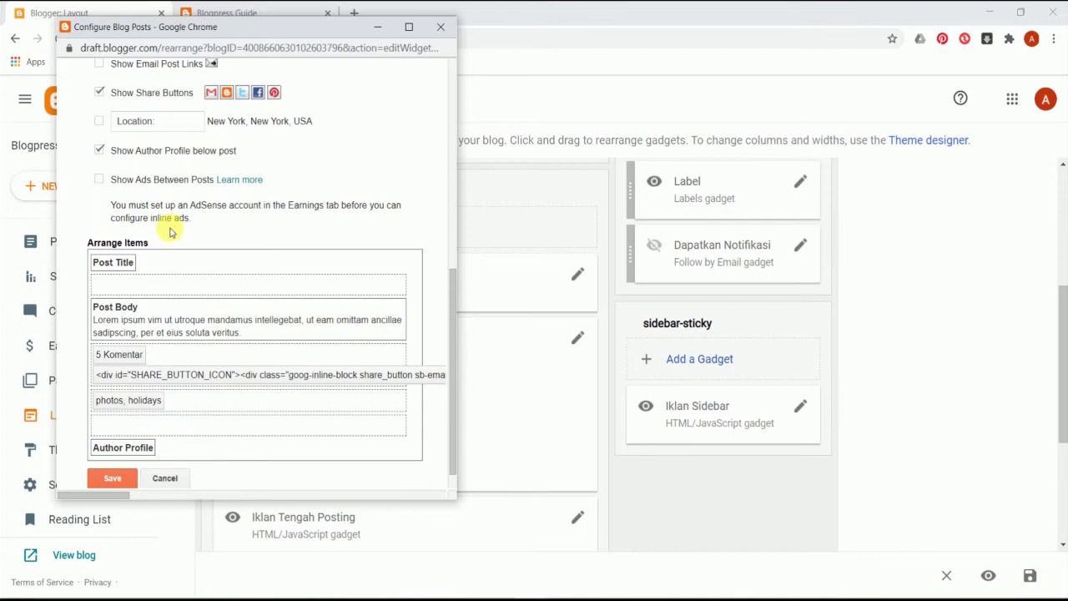
{"action": "scroll", "coordinate": [180, 251], "scroll_direction": "down", "scroll_amount": 1}
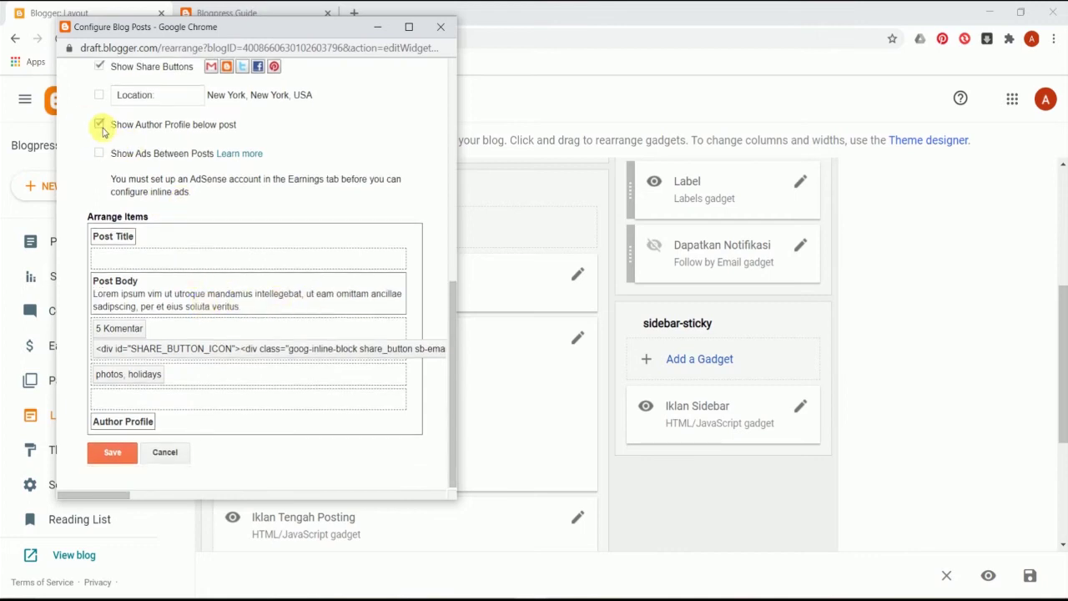
{"action": "scroll", "coordinate": [106, 146], "scroll_direction": "up", "scroll_amount": 3}
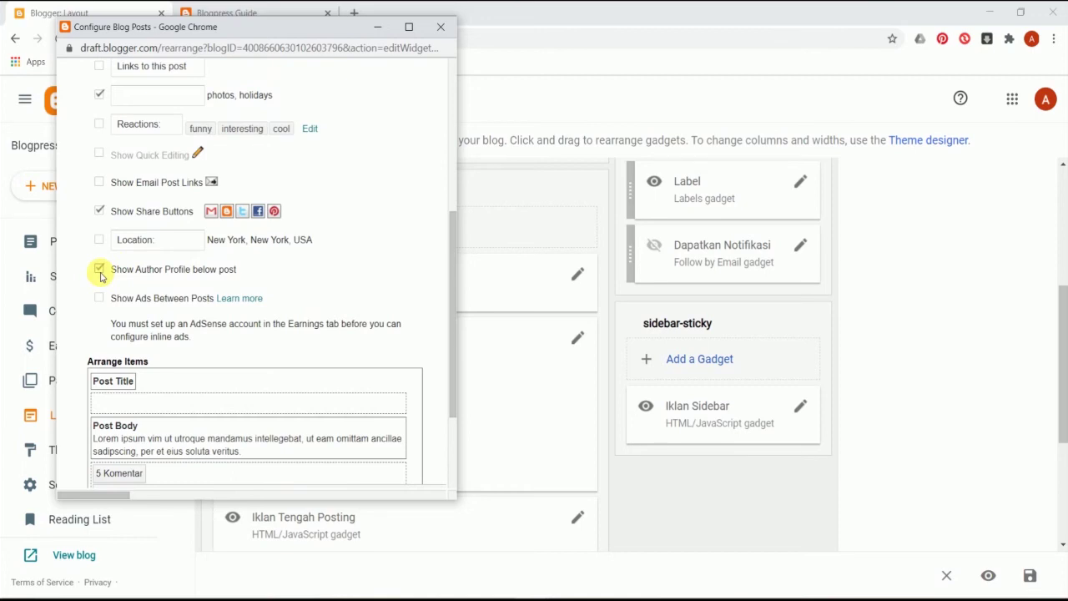
{"action": "left_click", "coordinate": [264, 14]}
- Inspect the 'Remove Blogger Footer Credit by just 1Code' post, then switch to WordPress's Page 2 window
{"action": "left_click", "coordinate": [310, 233]}
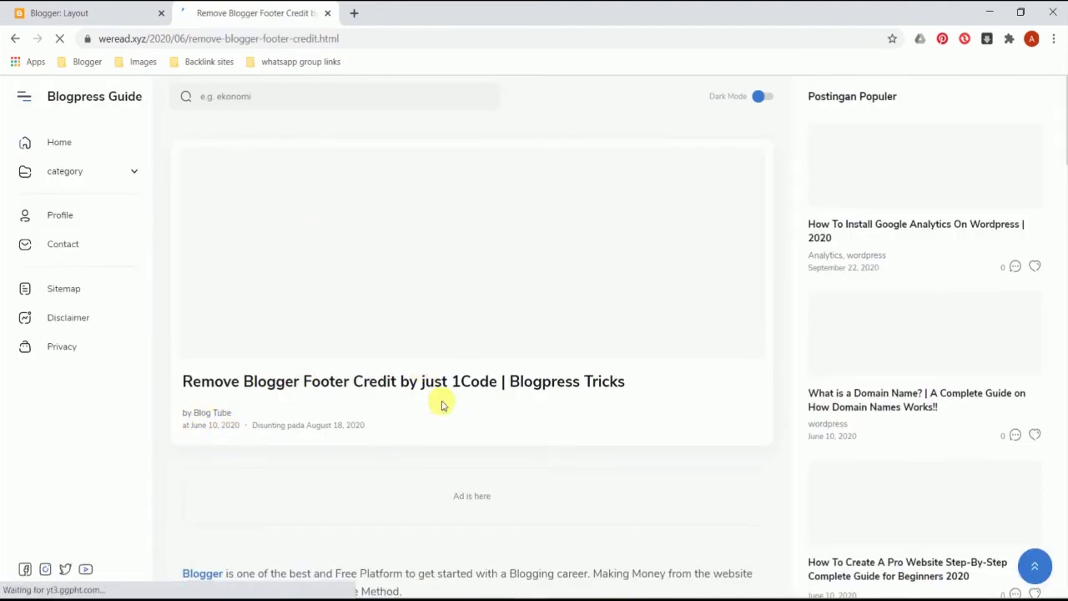
{"action": "scroll", "coordinate": [437, 410], "scroll_direction": "down", "scroll_amount": 20}
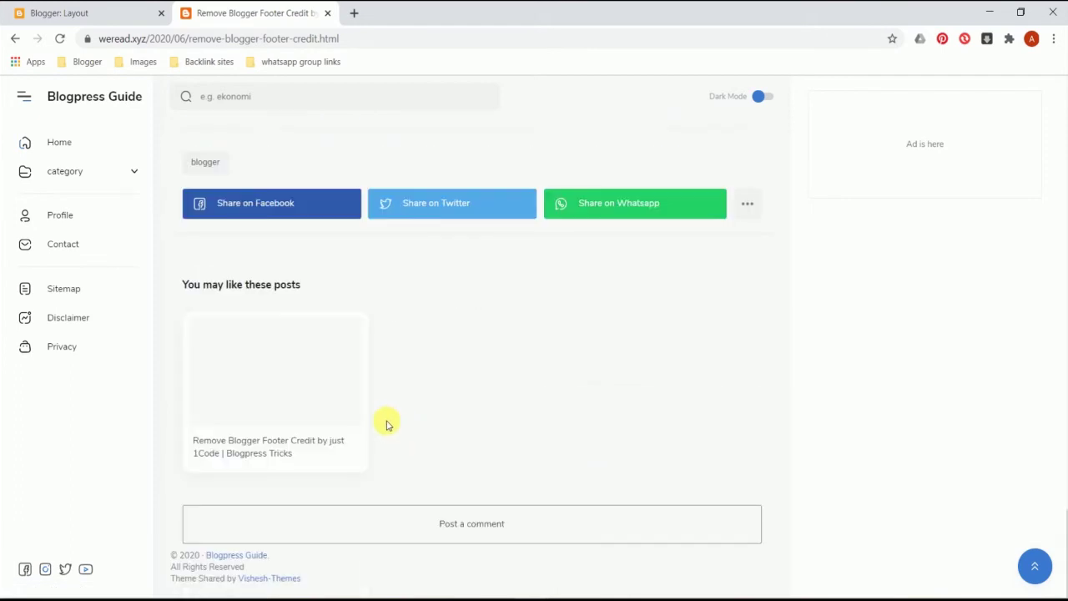
{"action": "scroll", "coordinate": [386, 425], "scroll_direction": "up", "scroll_amount": 5}
{"action": "scroll", "coordinate": [393, 405], "scroll_direction": "down", "scroll_amount": 5}
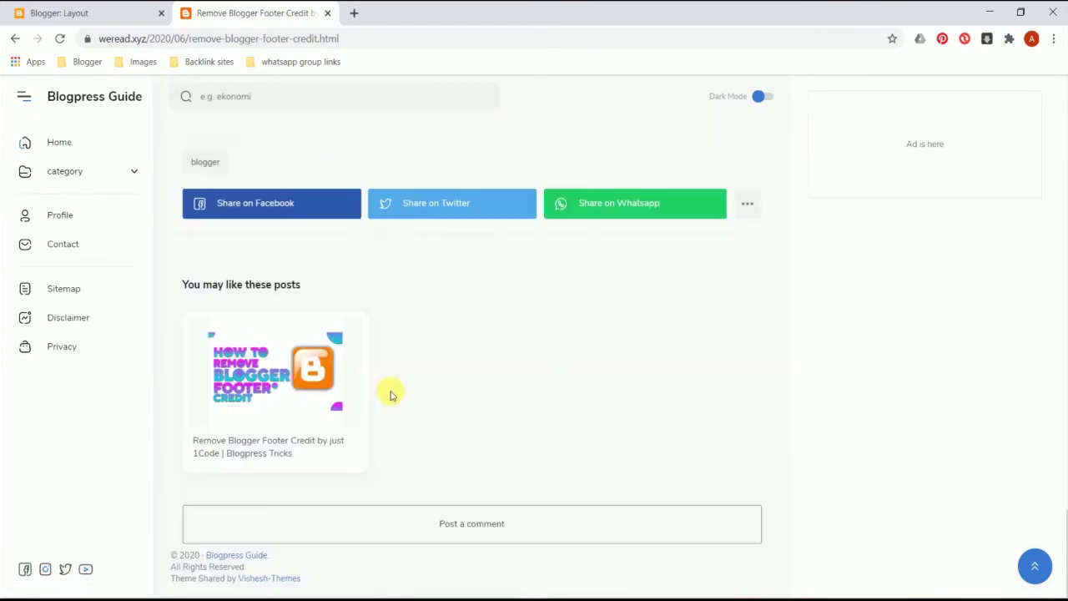
{"action": "scroll", "coordinate": [392, 394], "scroll_direction": "up", "scroll_amount": 3}
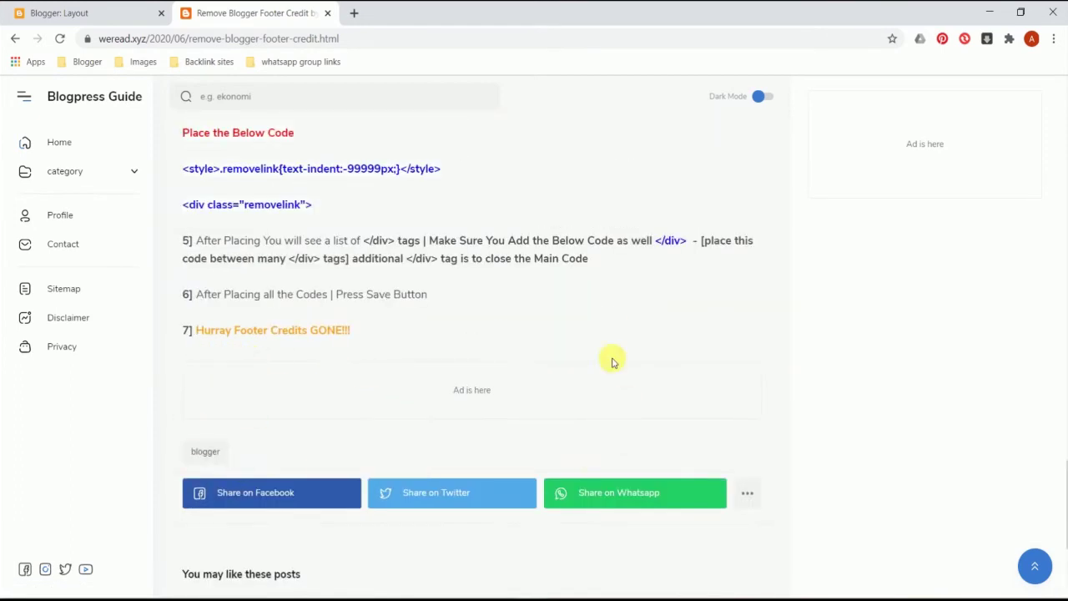
{"action": "scroll", "coordinate": [612, 361], "scroll_direction": "down", "scroll_amount": 3}
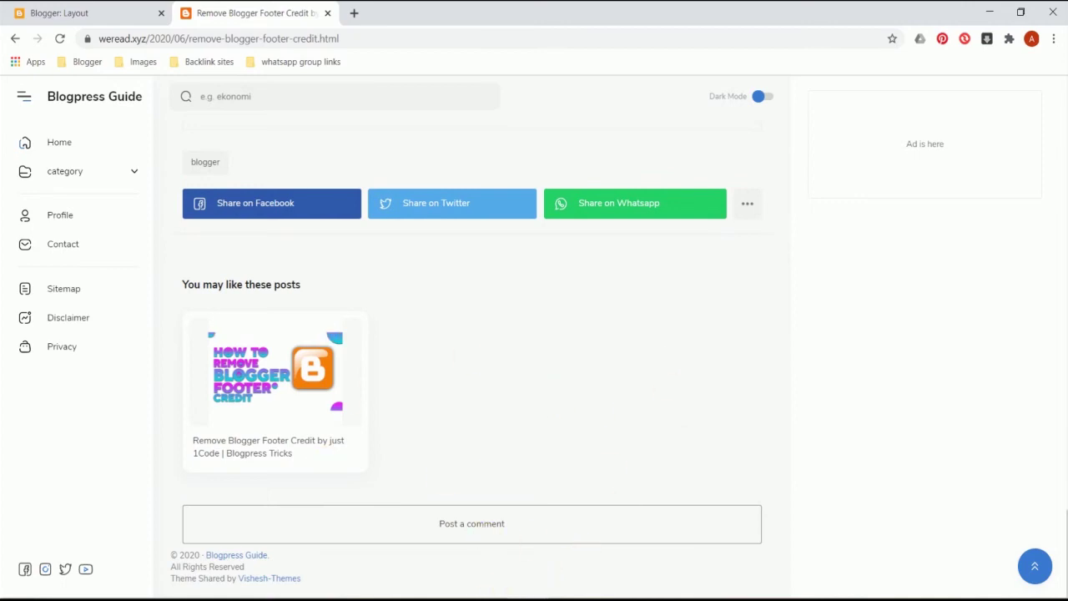
{"action": "left_click", "coordinate": [462, 589]}
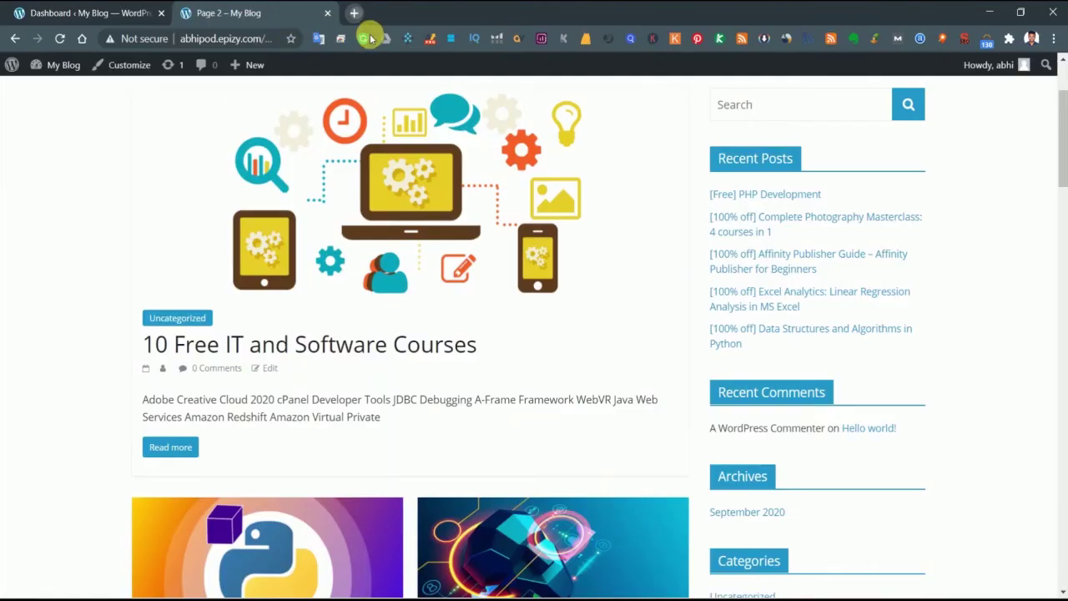
- Load getintocourse.blogspot.com in a new Chrome tab
{"action": "key", "text": "ctrl+t"}
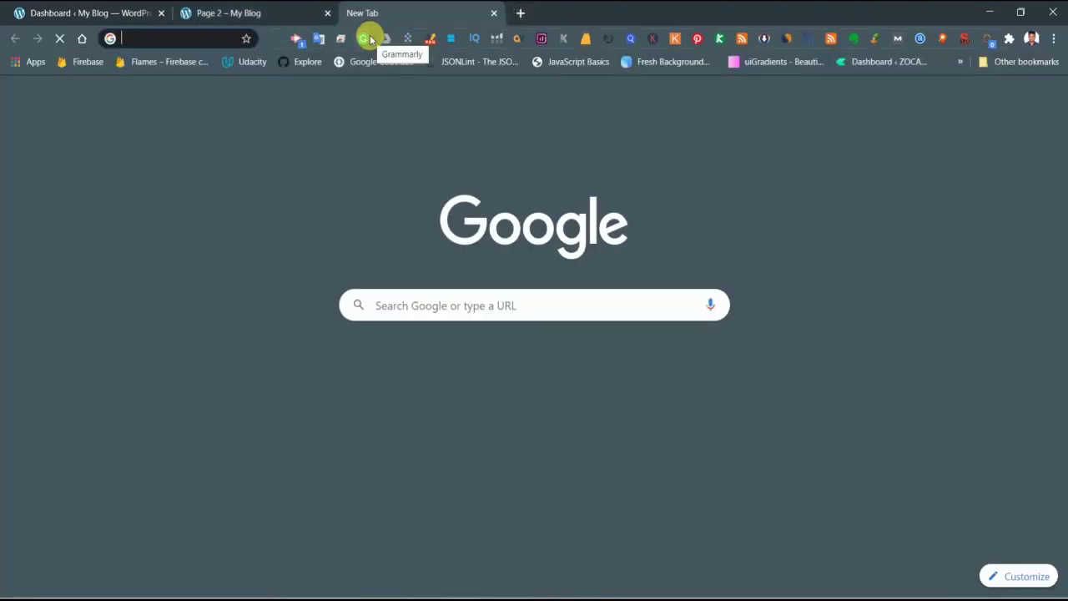
{"action": "type", "text": "getintocourse."}
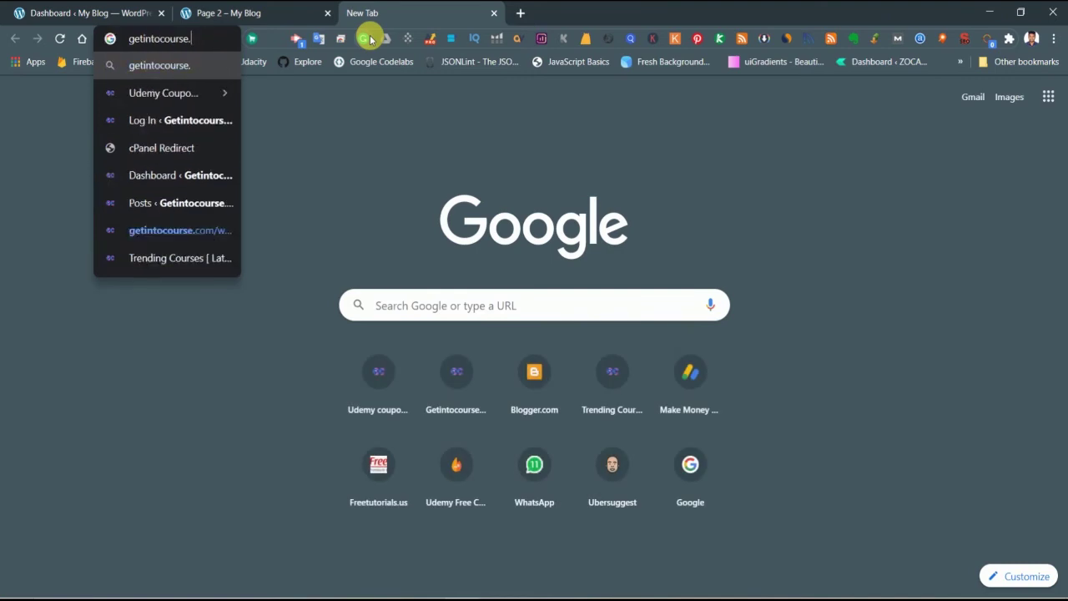
{"action": "type", "text": "blogs"}
{"action": "key", "text": "Right"}
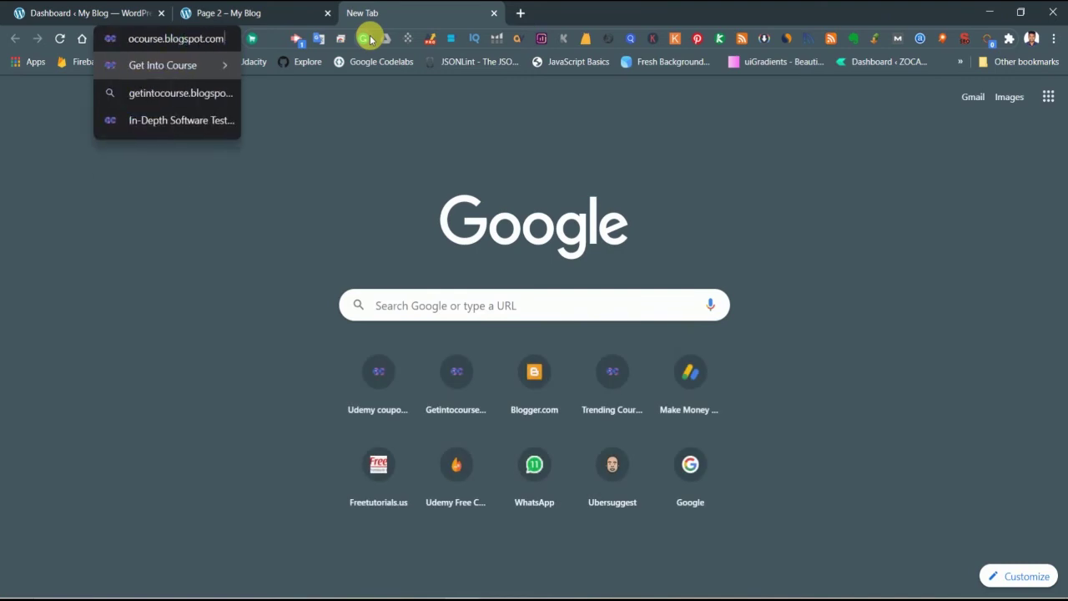
{"action": "key", "text": "Return"}
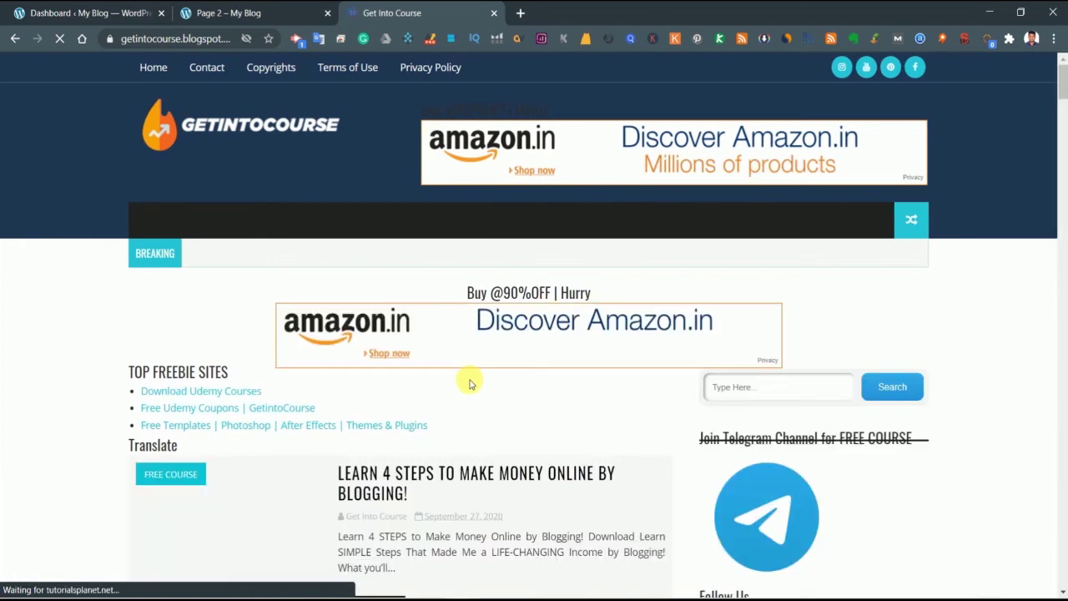
- Open 'Learn 4 STEPS to Make Money Online by Blogging!' and scroll to its author box
{"action": "scroll", "coordinate": [470, 377], "scroll_direction": "down", "scroll_amount": 3}
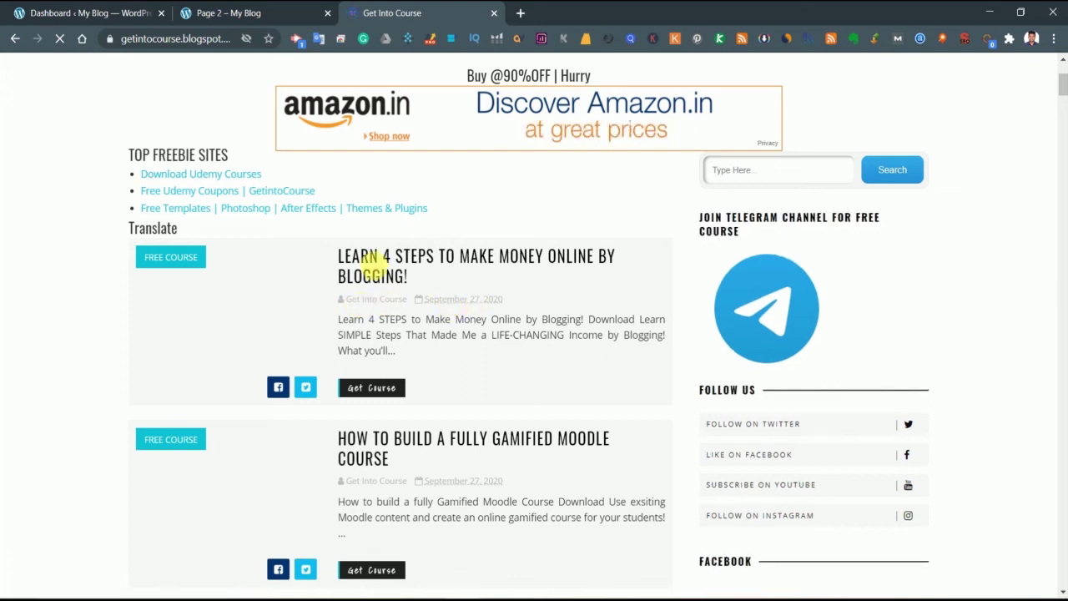
{"action": "left_click", "coordinate": [370, 257]}
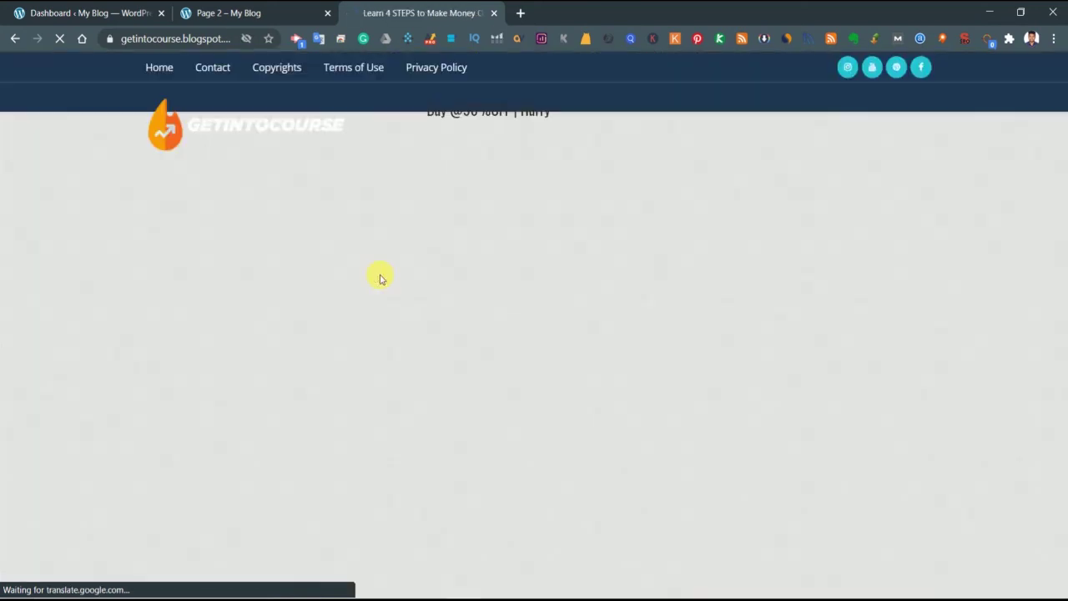
{"action": "scroll", "coordinate": [381, 350], "scroll_direction": "down", "scroll_amount": 20}
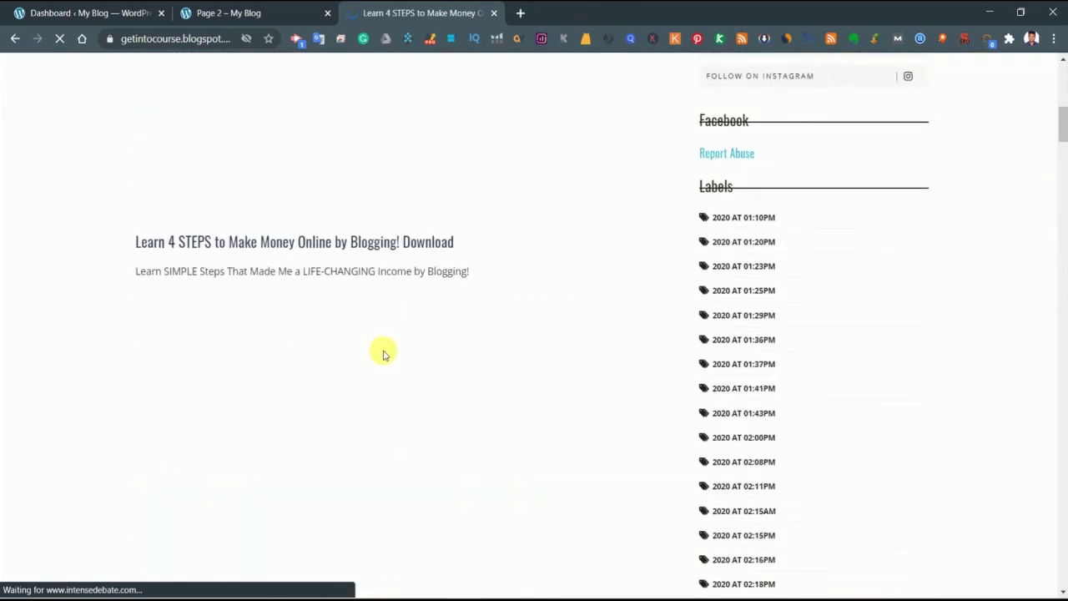
{"action": "scroll", "coordinate": [324, 361], "scroll_direction": "up", "scroll_amount": 6}
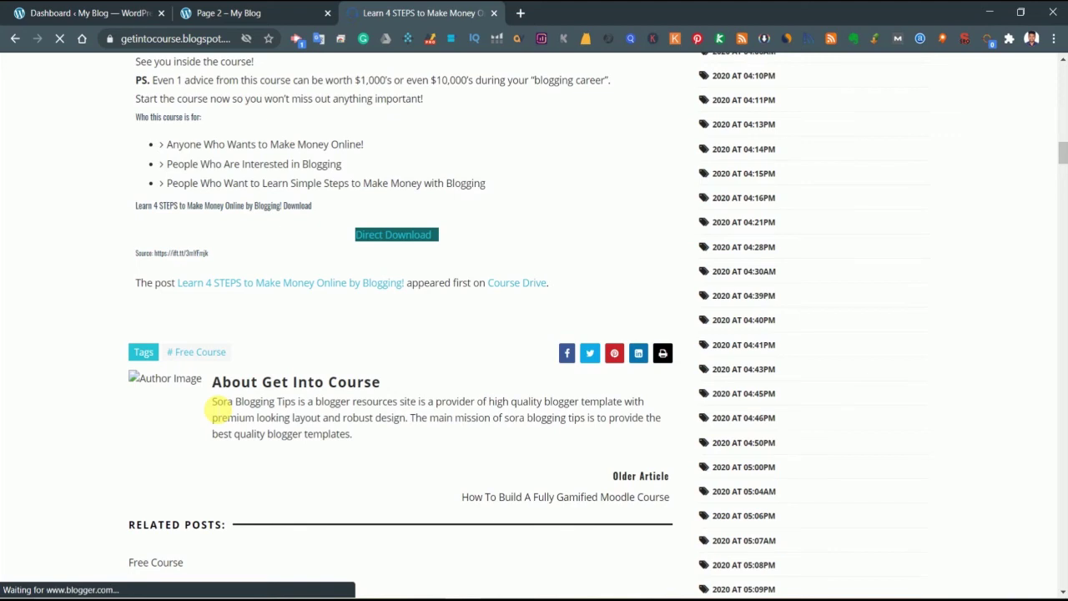
- Toggle 'Show Author Profile below post' in the Blog Posts settings, then compare with the Get Into Course post
{"action": "mouse_move", "coordinate": [572, 584]}
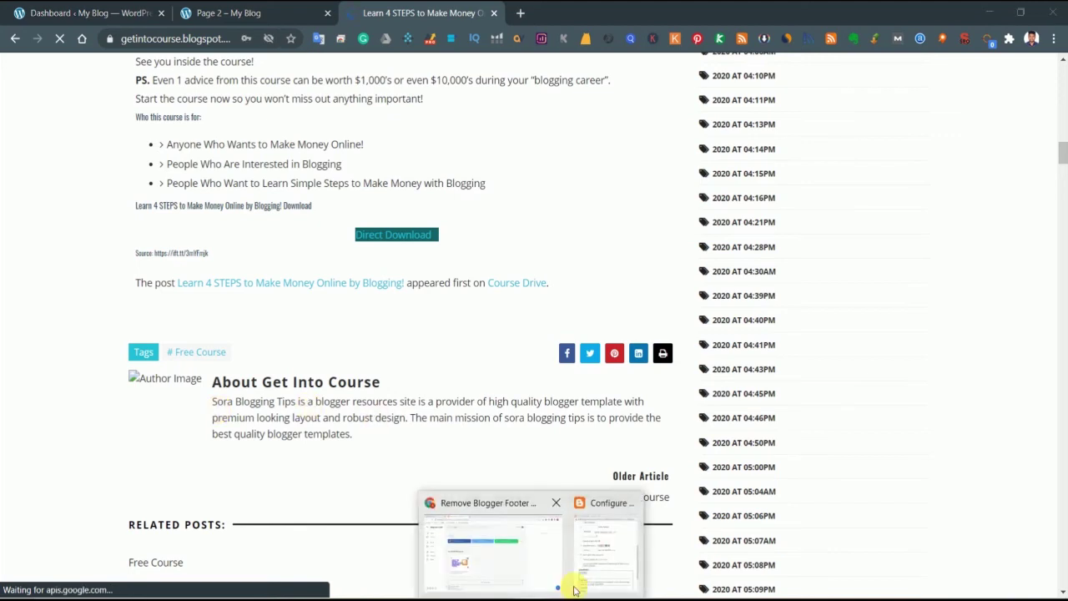
{"action": "left_click", "coordinate": [543, 555]}
{"action": "left_click", "coordinate": [576, 567]}
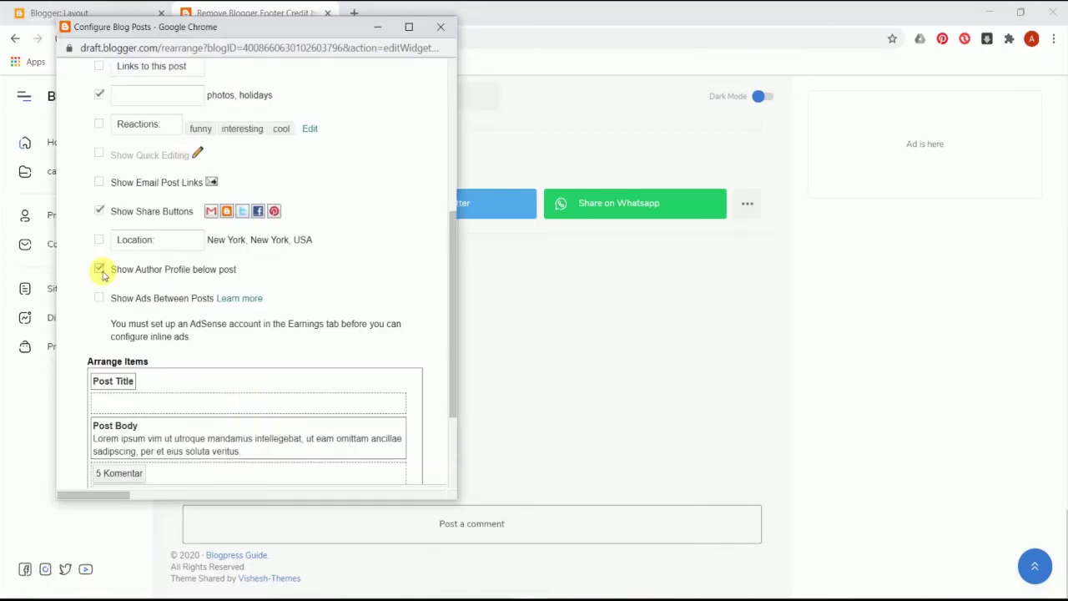
{"action": "left_click", "coordinate": [99, 269]}
{"action": "left_click", "coordinate": [455, 594]}
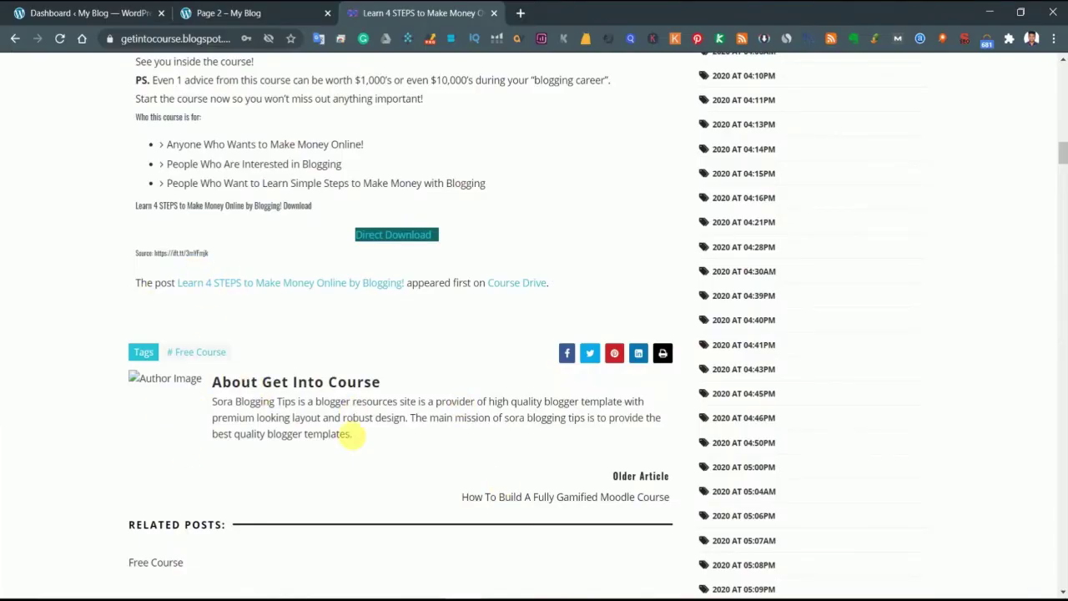
- Tick 'Show Author Profile below post' and save the Blog Posts gadget settings
{"action": "mouse_move", "coordinate": [538, 592]}
{"action": "left_click", "coordinate": [575, 557]}
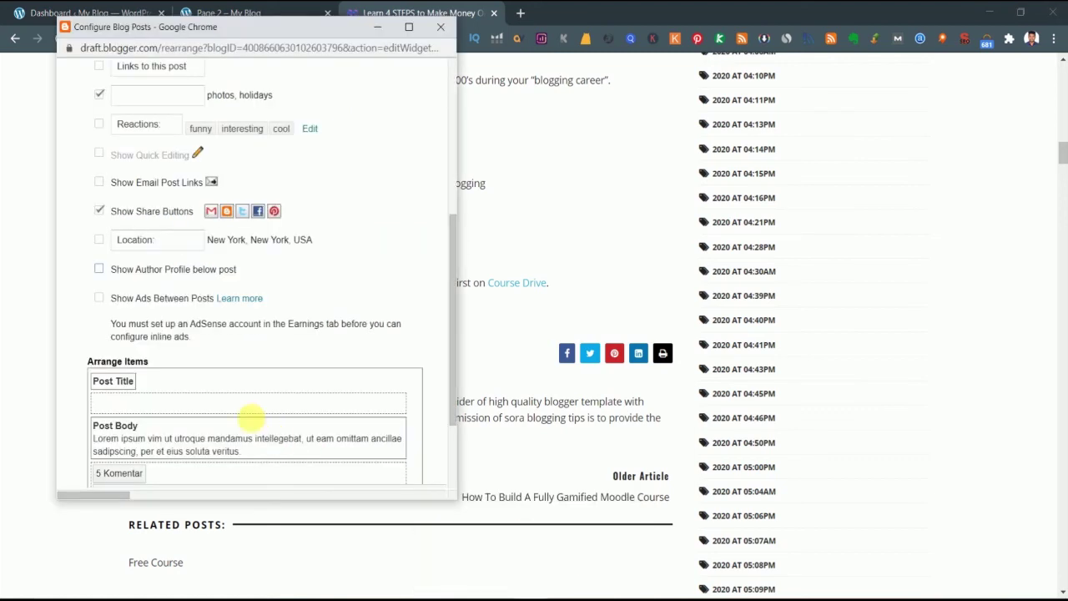
{"action": "left_click", "coordinate": [99, 270]}
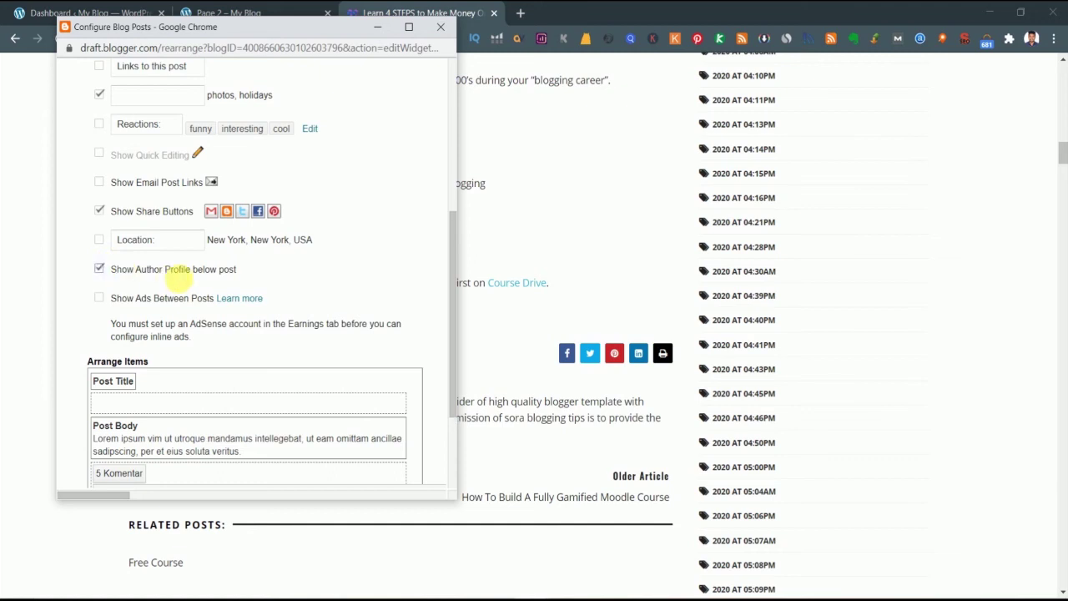
{"action": "scroll", "coordinate": [208, 298], "scroll_direction": "down", "scroll_amount": 3}
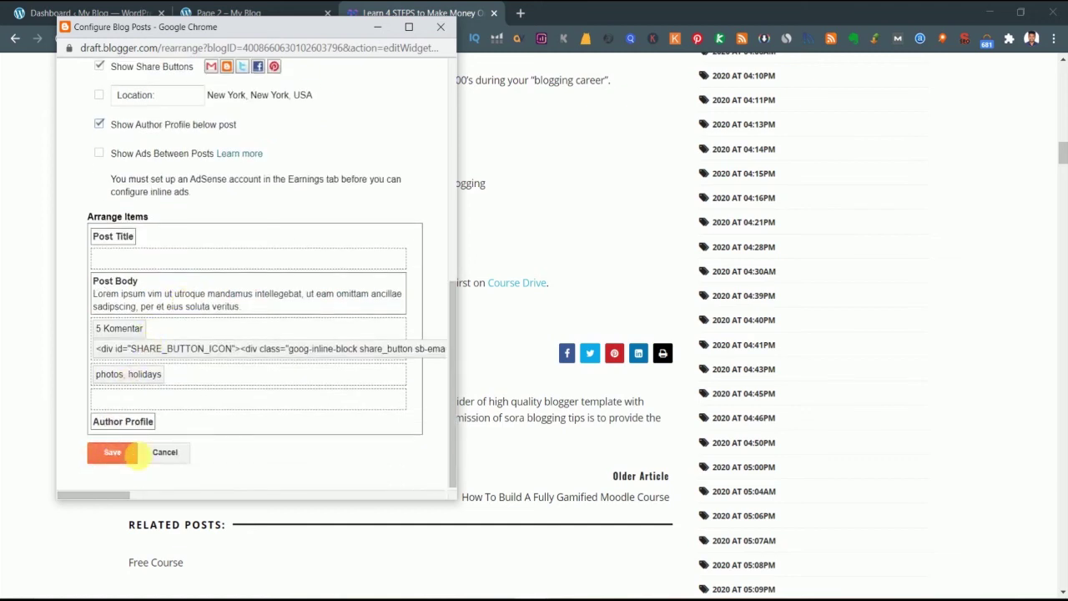
{"action": "left_click", "coordinate": [131, 460]}
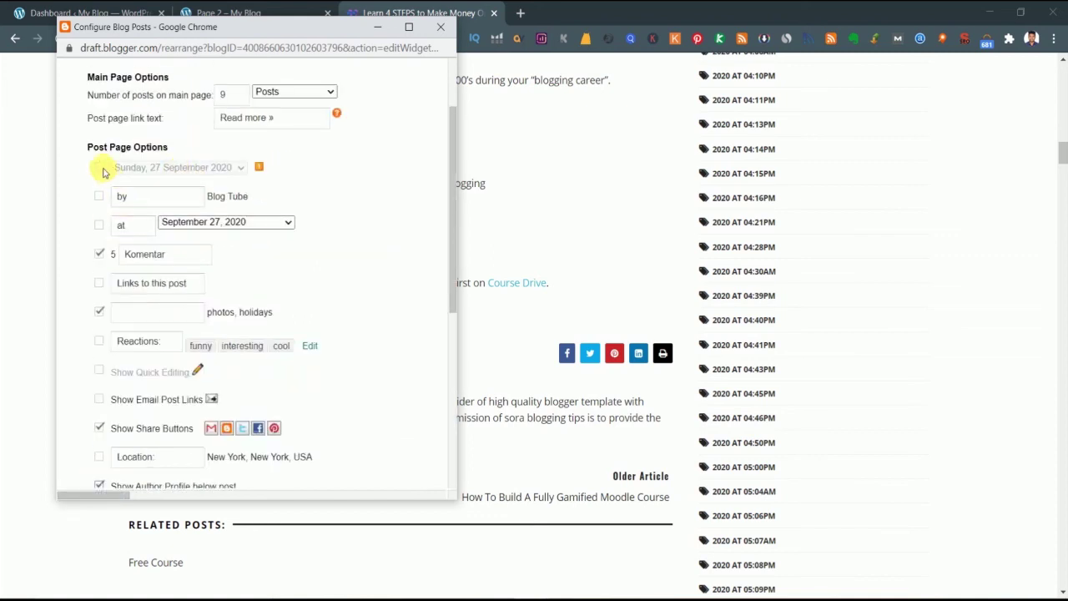
{"action": "scroll", "coordinate": [158, 333], "scroll_direction": "down", "scroll_amount": 4}
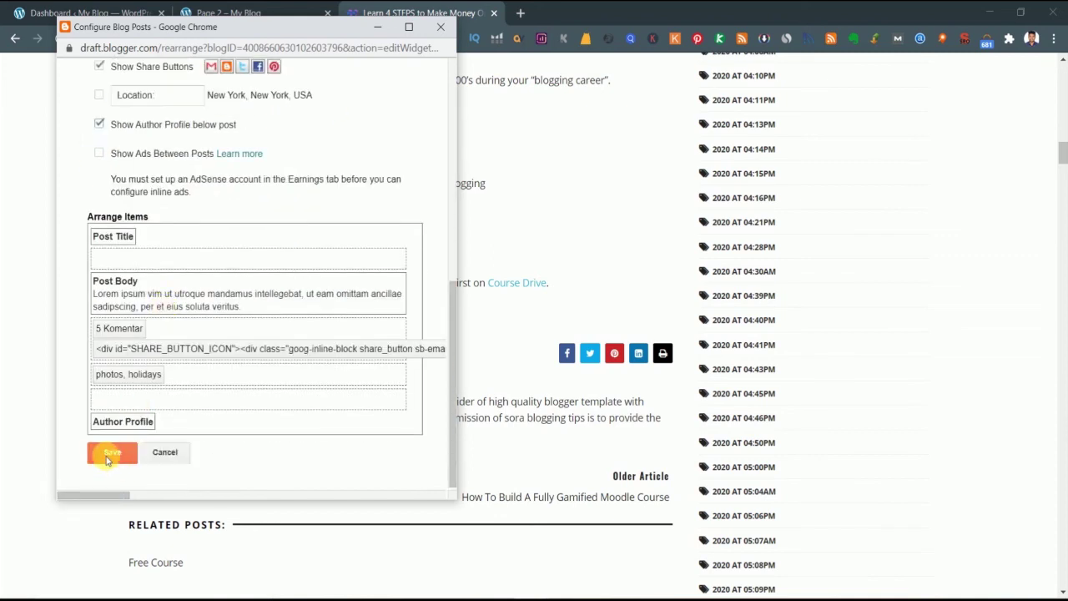
{"action": "left_click", "coordinate": [106, 456]}
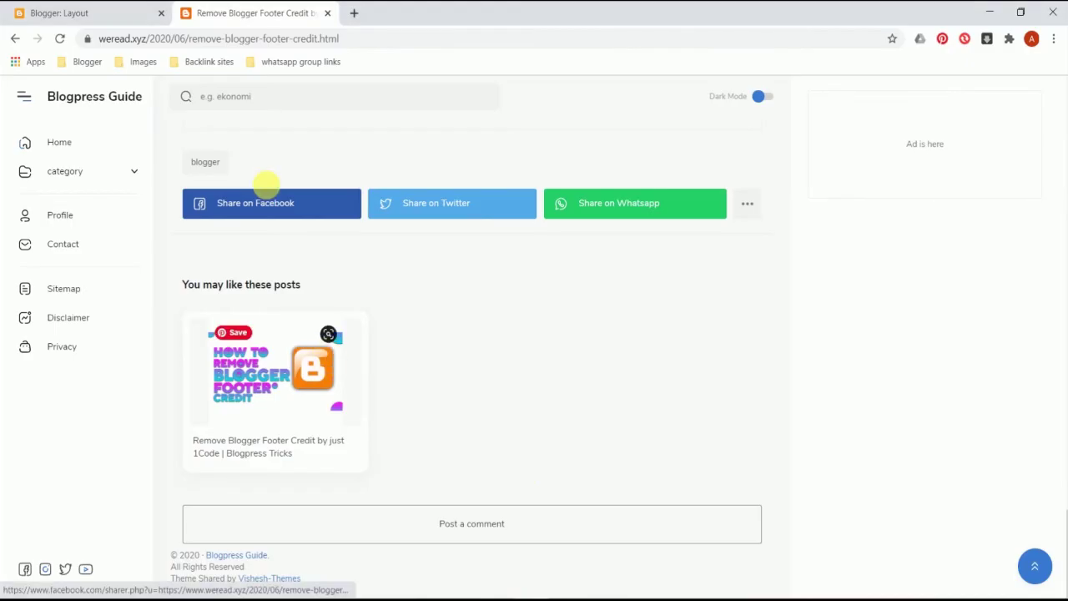
- Return to the Blogpress Guide home page and reload it to view post cards without author and date
{"action": "scroll", "coordinate": [268, 184], "scroll_direction": "up", "scroll_amount": 10}
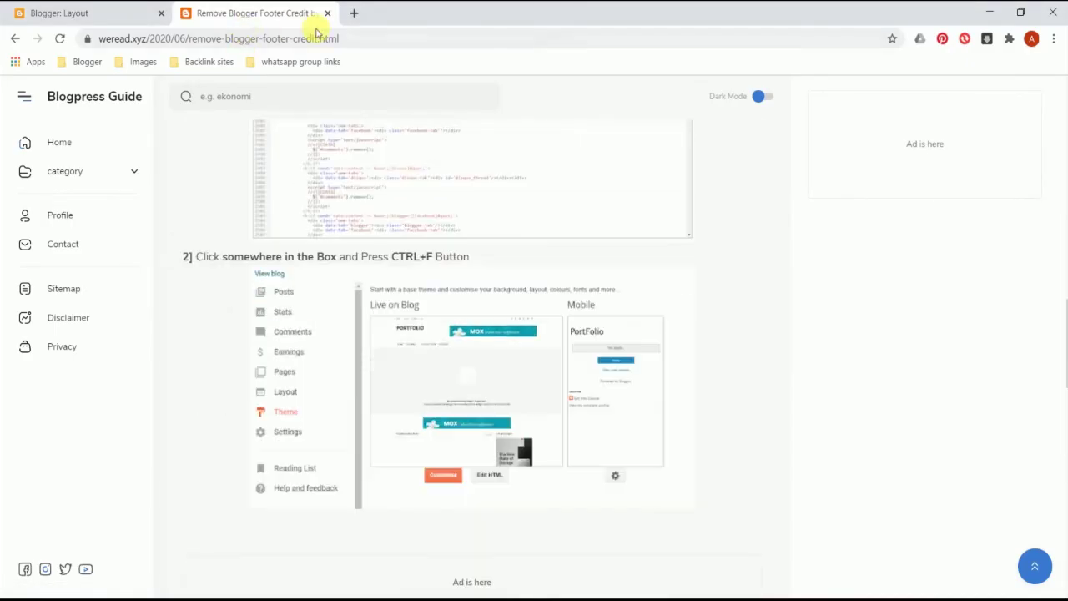
{"action": "left_click", "coordinate": [14, 39]}
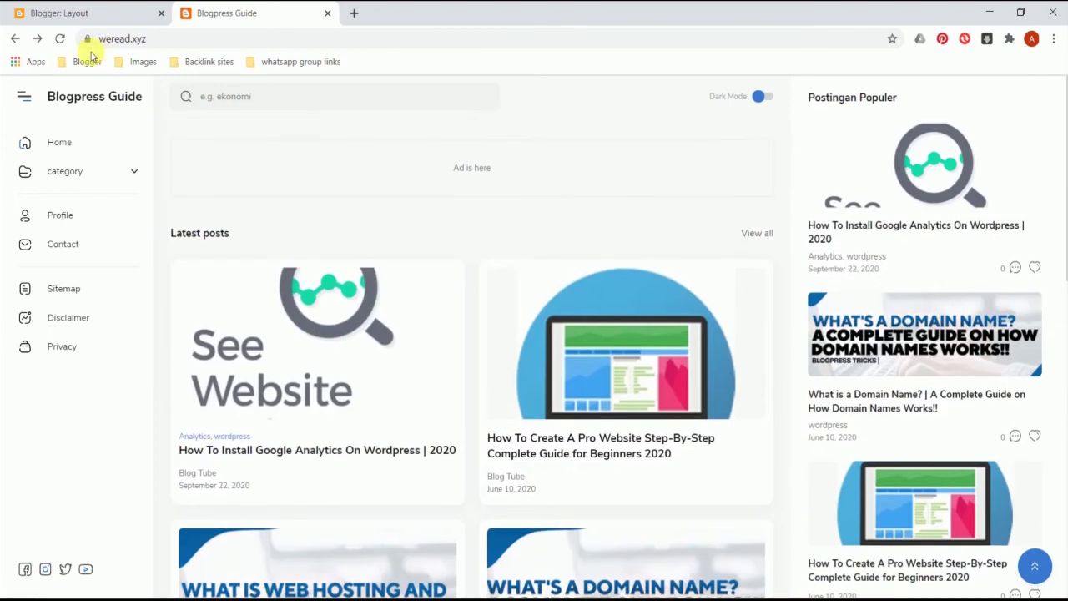
{"action": "left_click", "coordinate": [60, 39]}
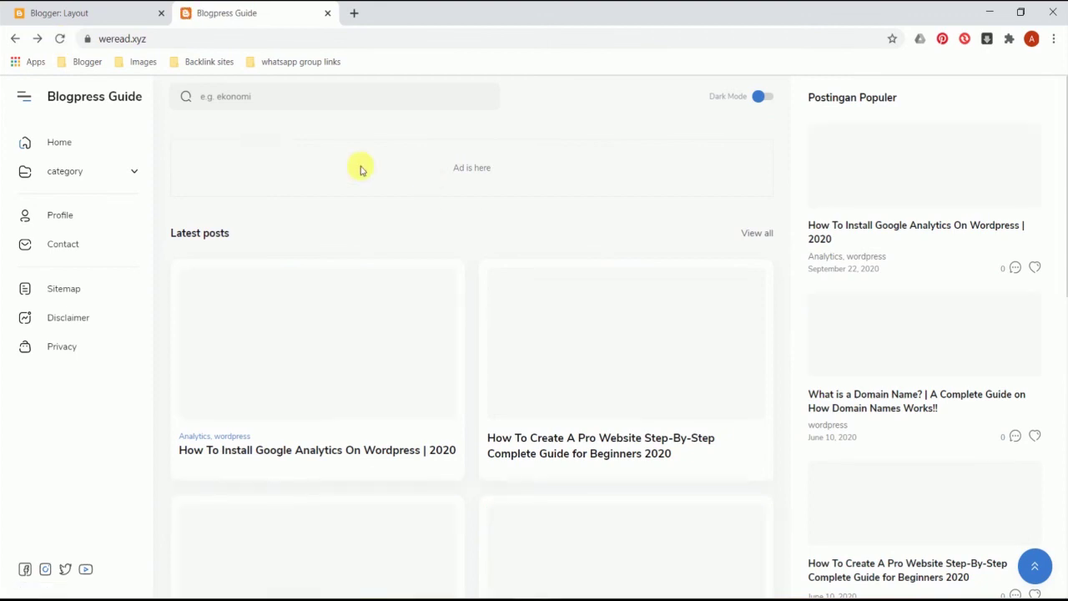
{"action": "scroll", "coordinate": [325, 225], "scroll_direction": "down", "scroll_amount": 3}
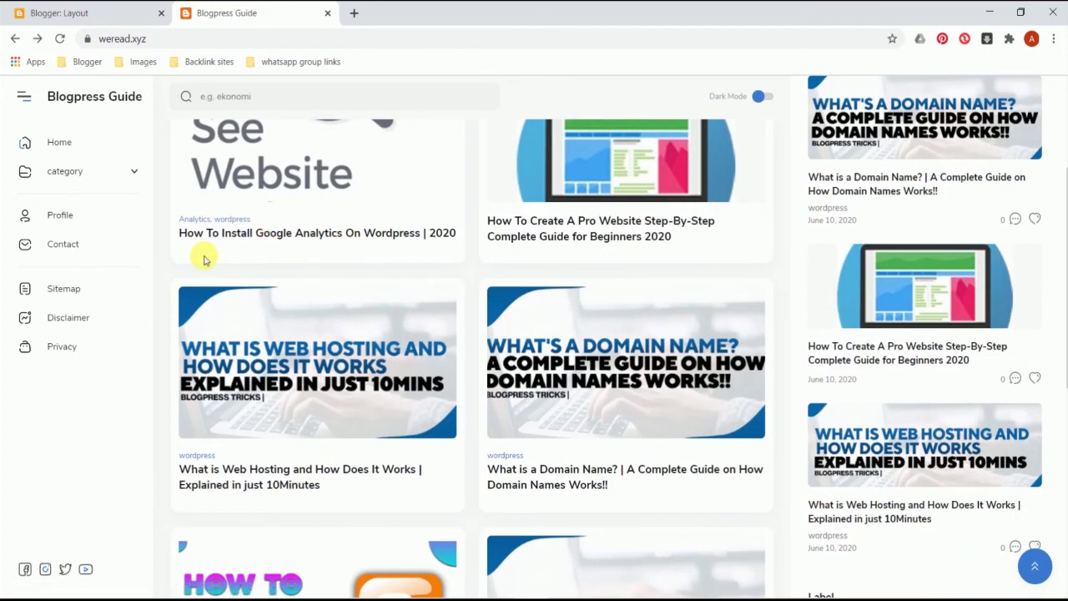